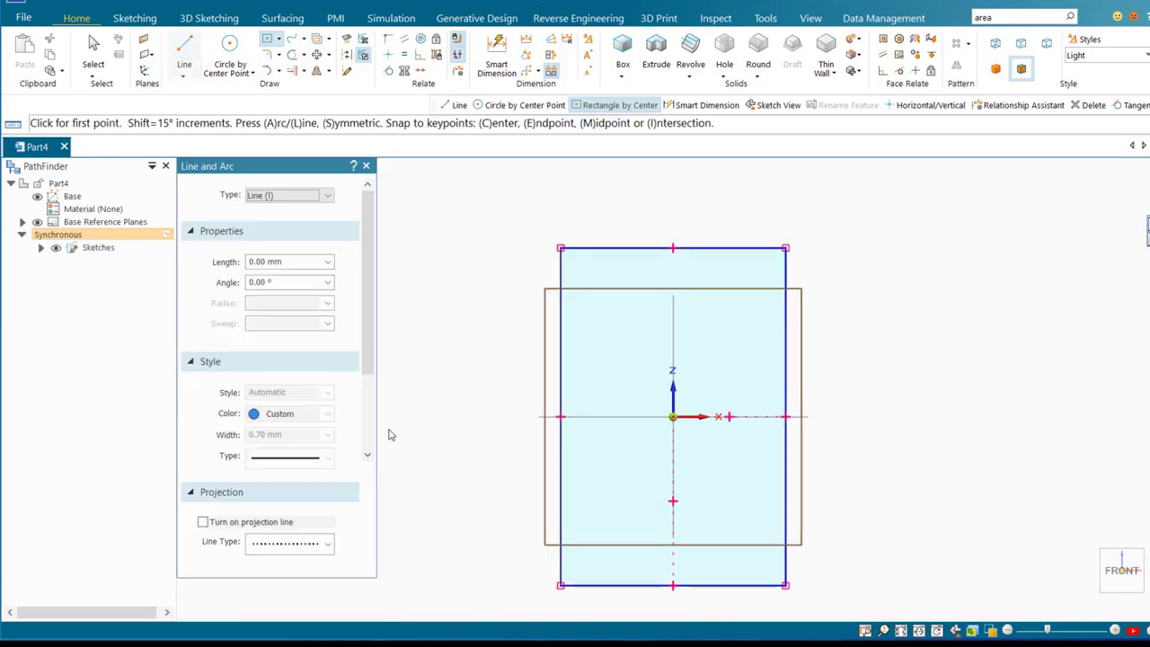
Draw two connected lines from the rectangle's lower-left corner to its top edge midpoint and down to its lower-right corner.
left_click(559, 585)
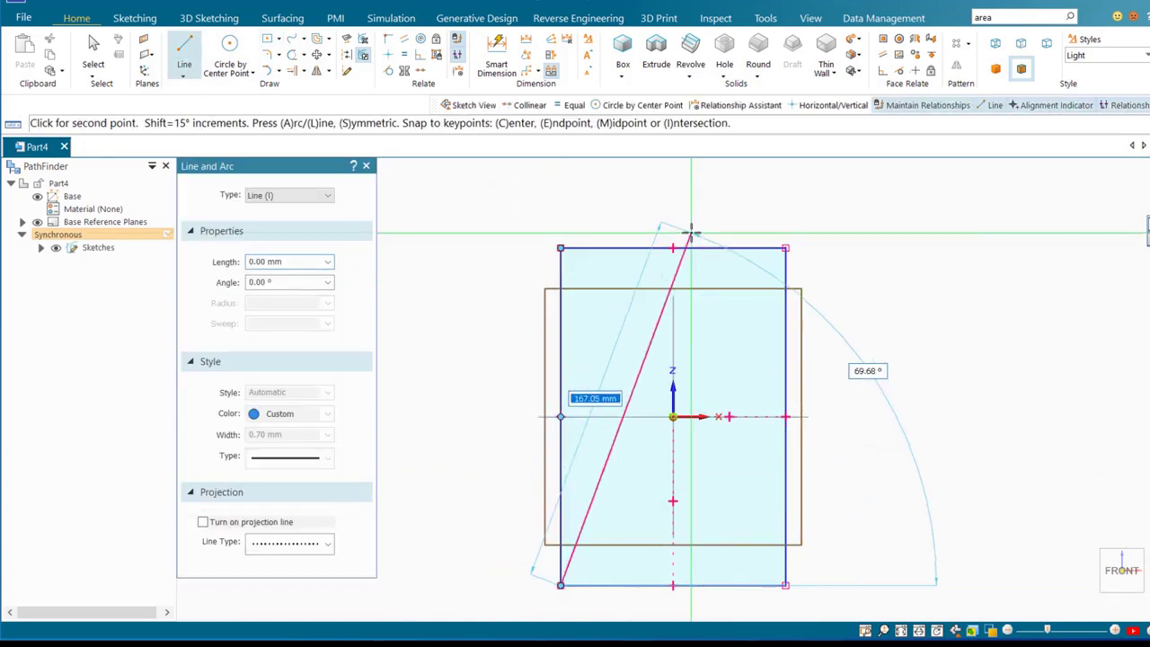
left_click(672, 248)
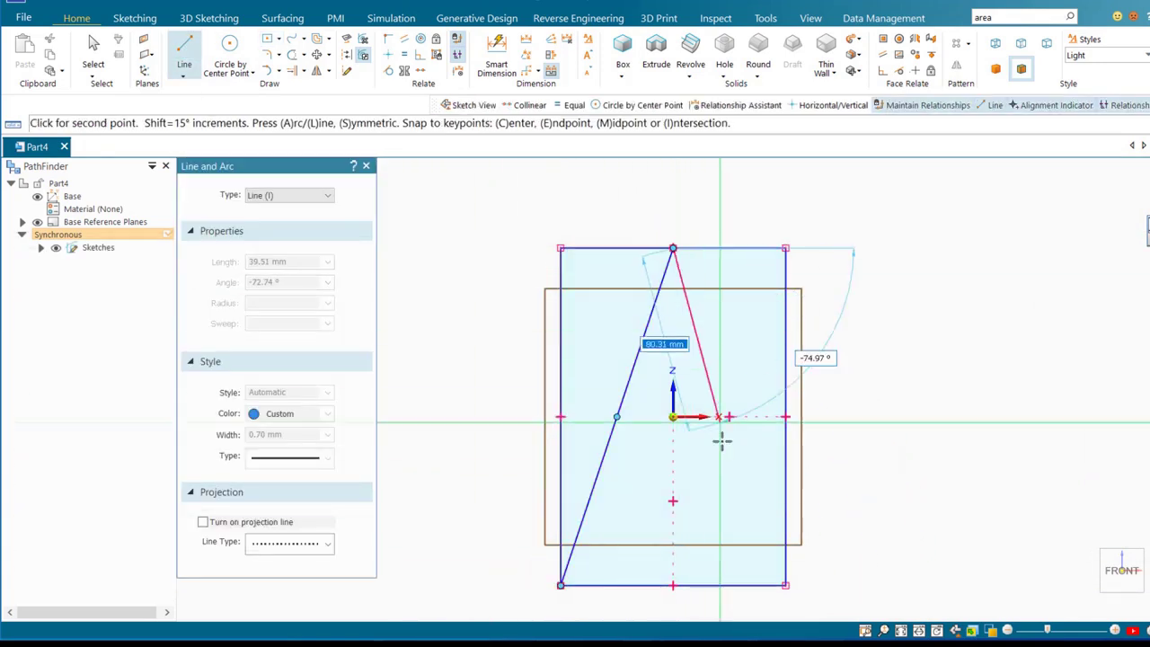
left_click(786, 585)
right_click(457, 277)
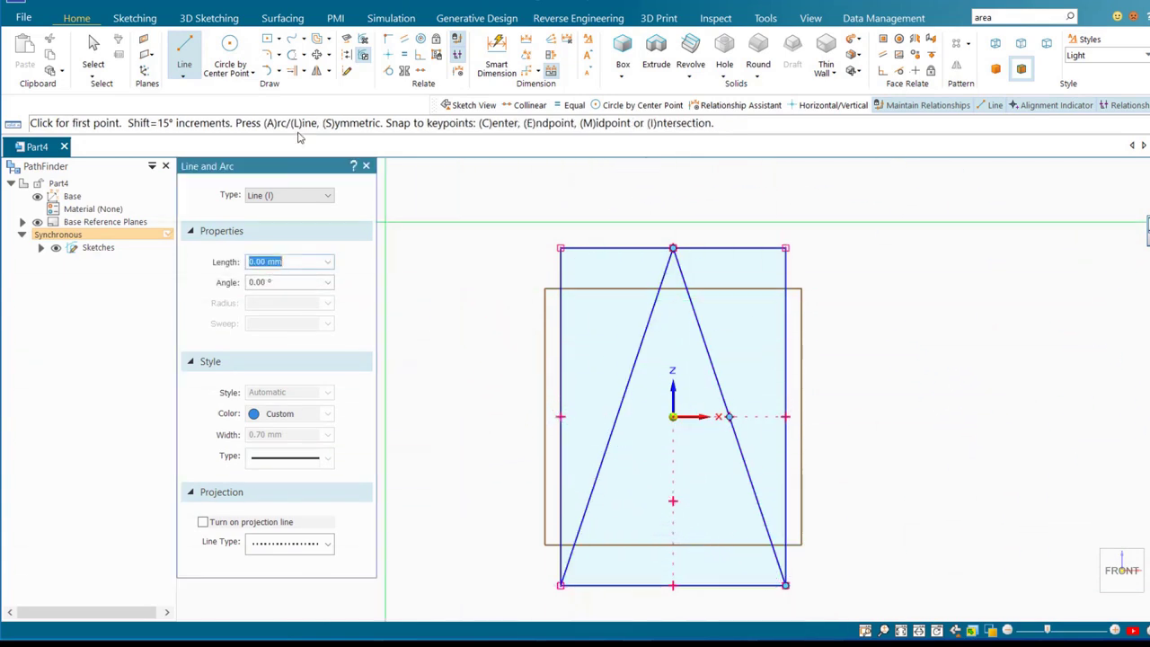
Draw a circle by center point in the triangle's lower half, with its edge tangent to the right slanted line.
left_click(230, 45)
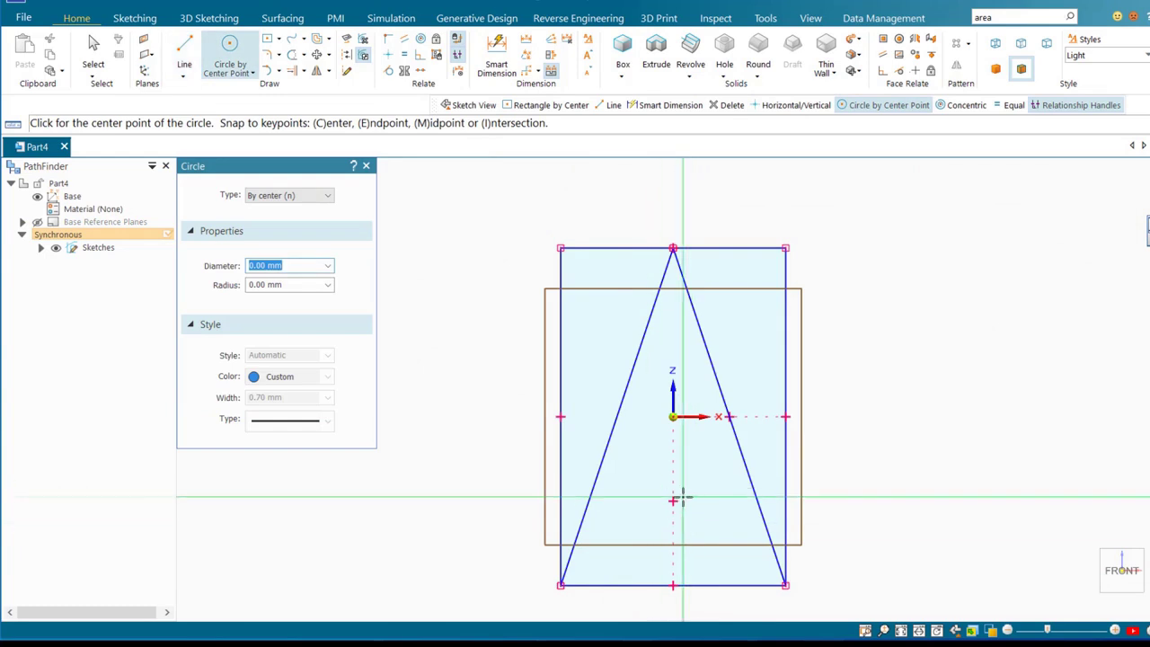
left_click(682, 497)
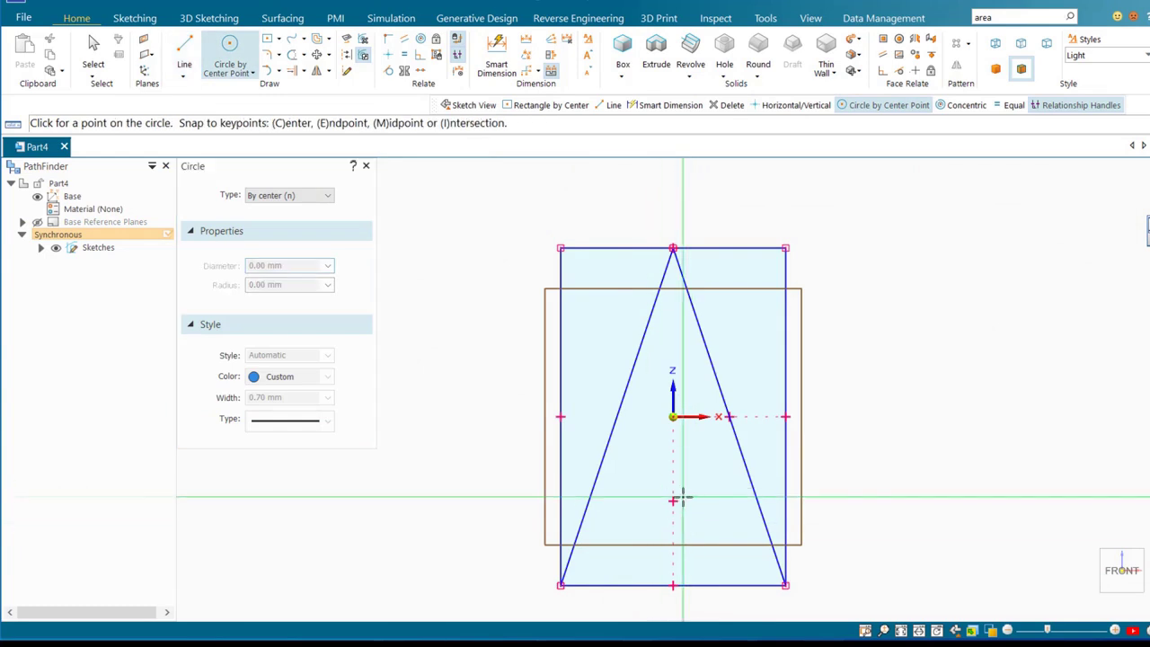
left_click(750, 472)
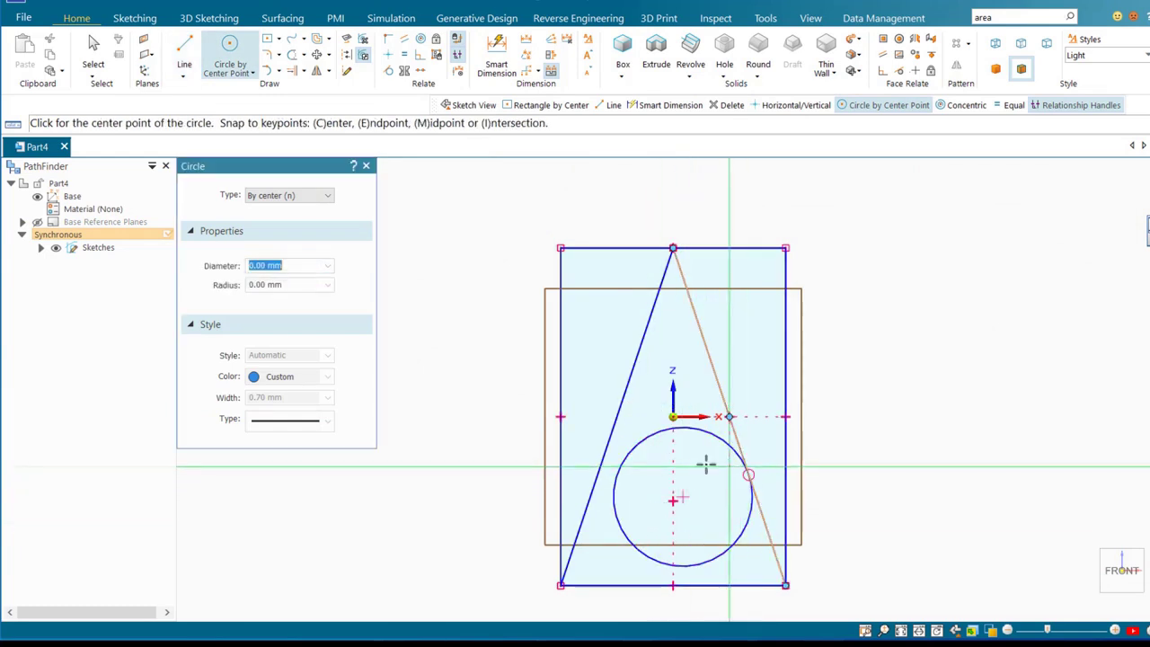
Apply tangent relationships between the circle and the left slanted line, and between the circle and the rectangle's bottom edge.
left_click(389, 74)
left_click(613, 508)
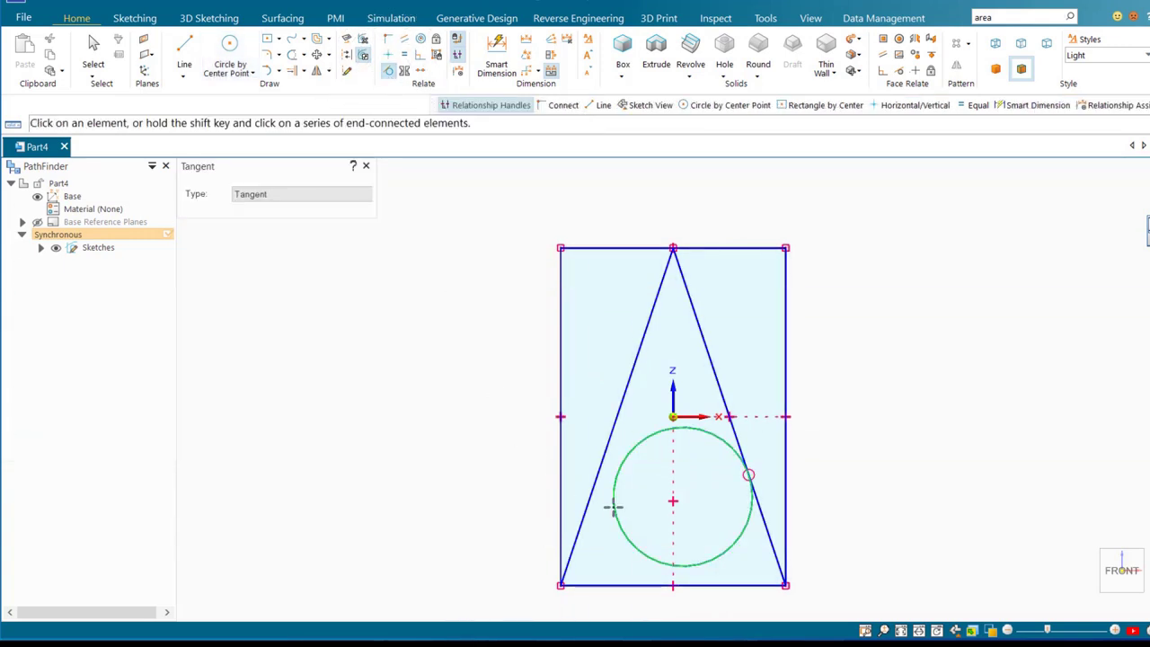
left_click(589, 500)
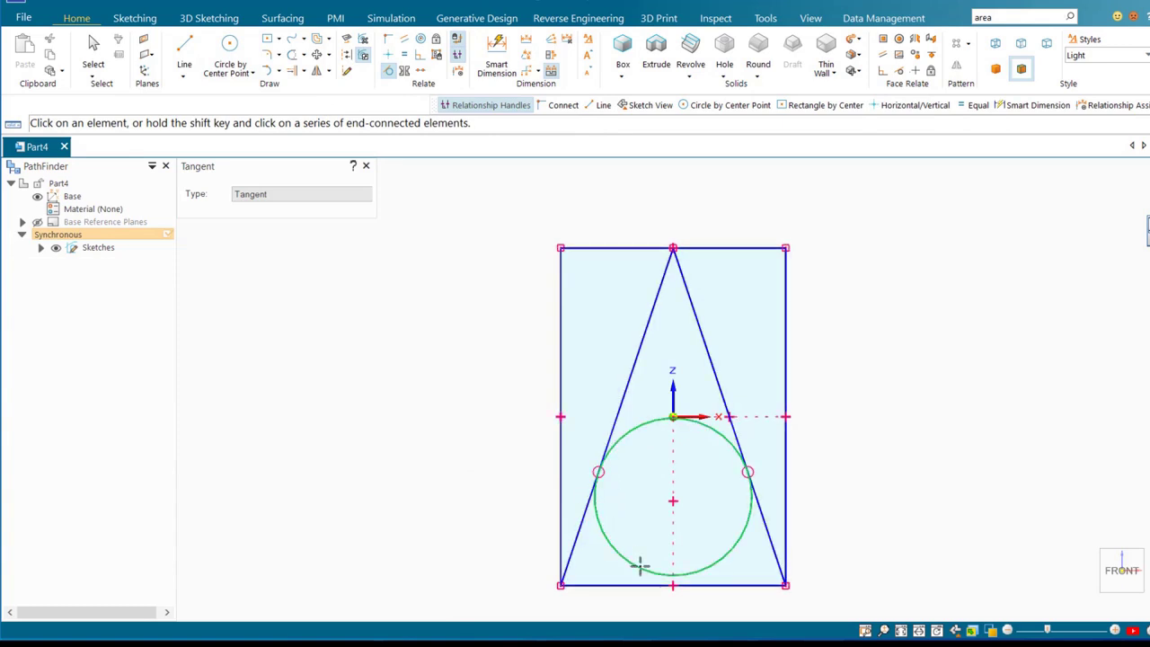
left_click(642, 585)
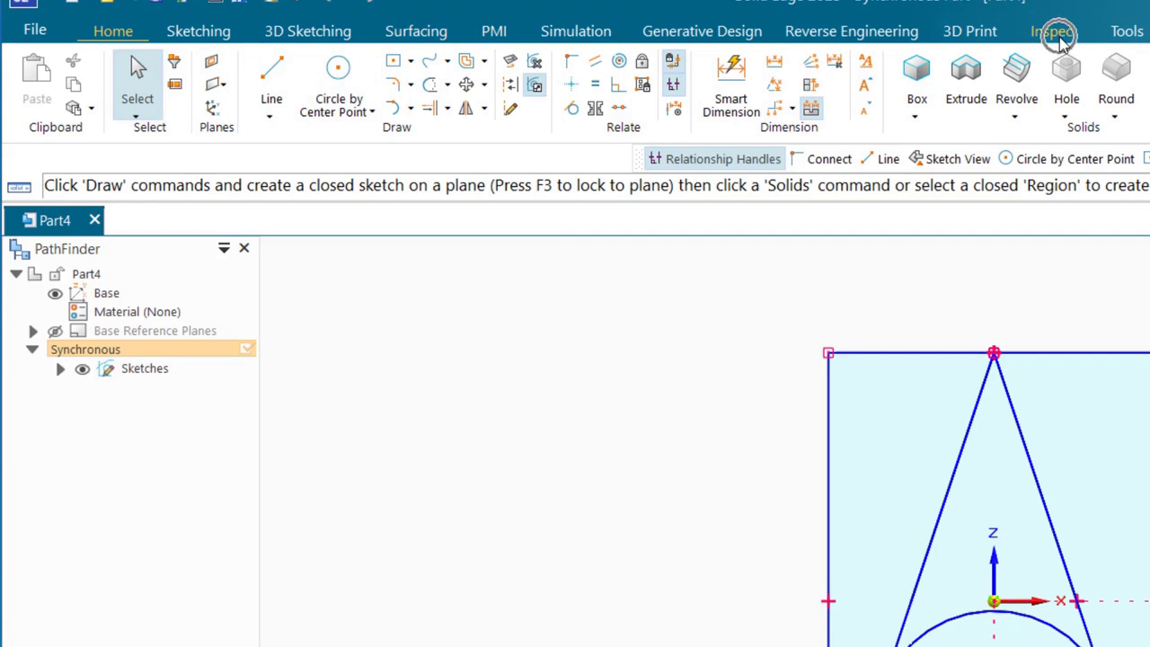
Measure the 2D area of the triangle region above the circle and the area of the circle.
left_click(1061, 42)
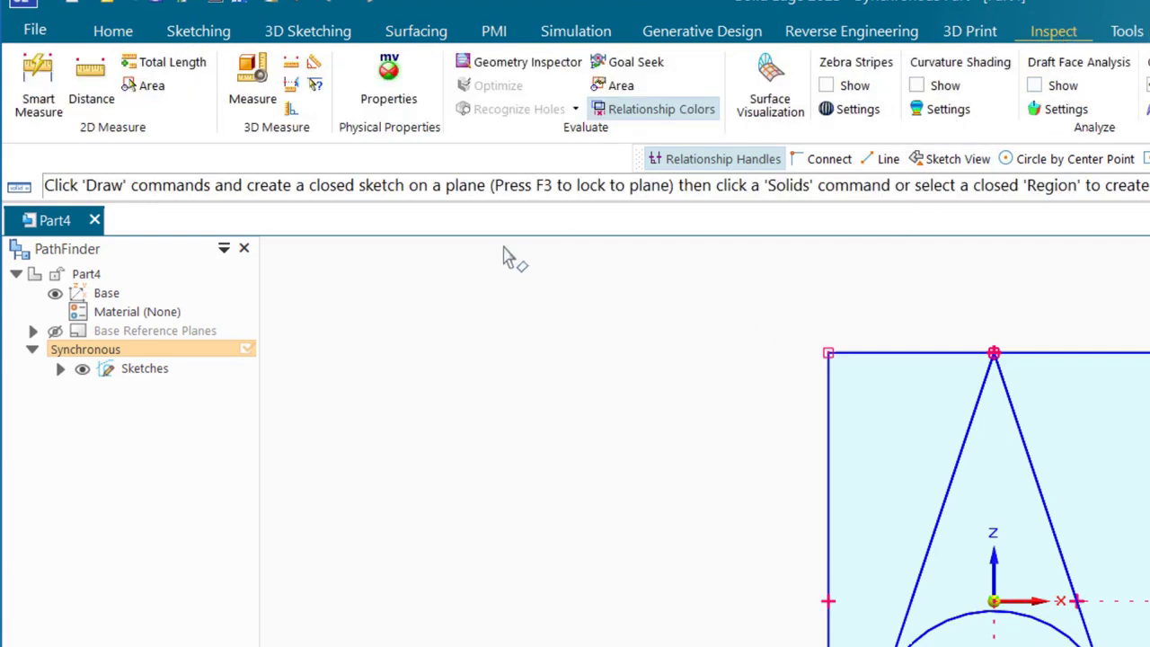
left_click(154, 86)
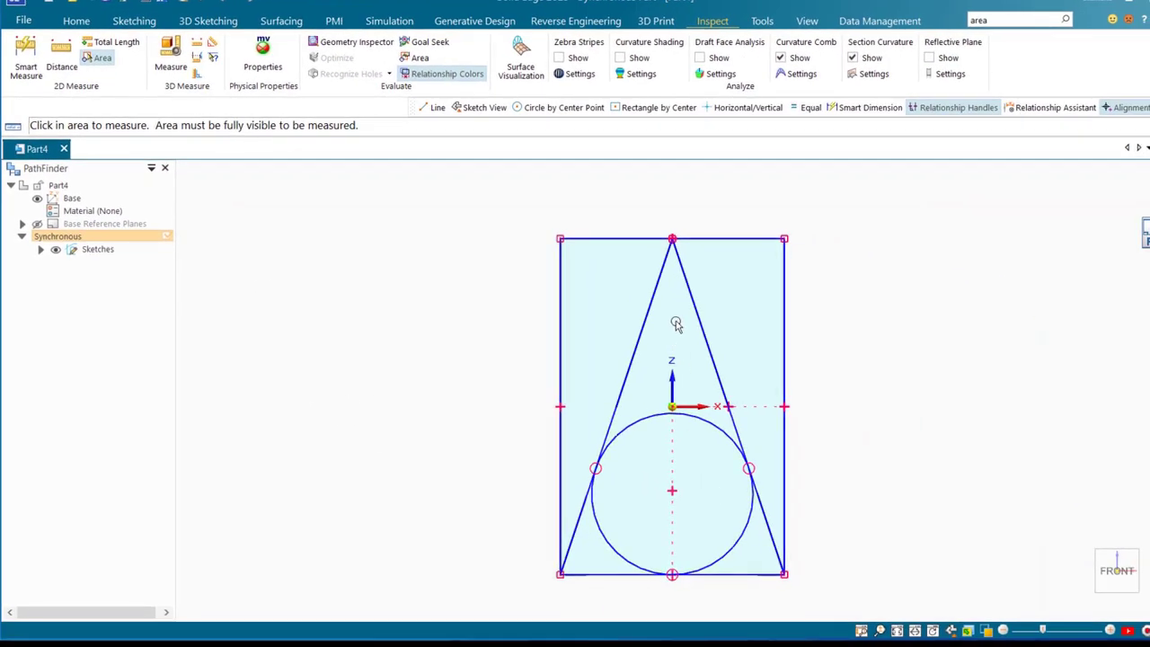
left_click(676, 324)
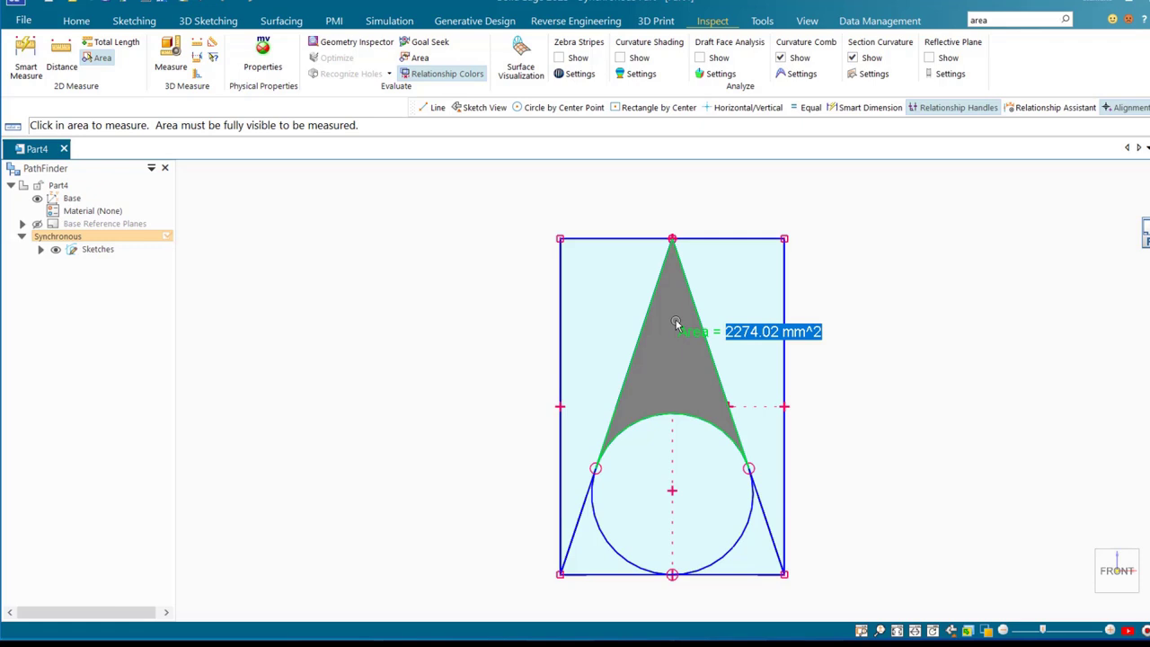
left_click(700, 465)
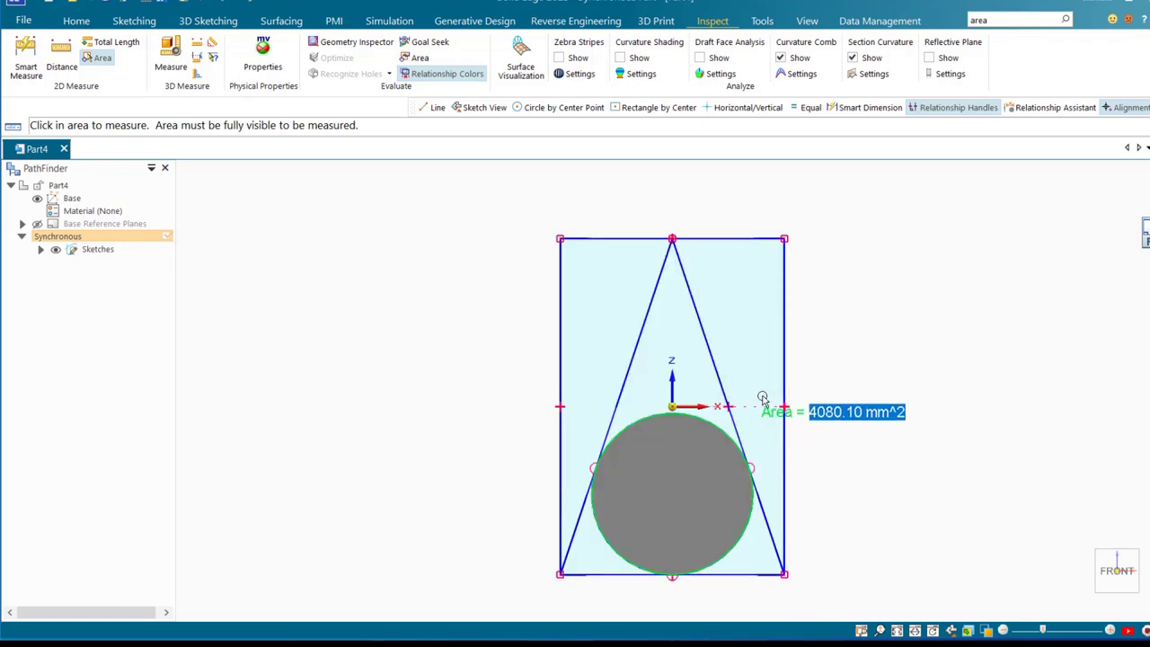
Measure the cumulative area of the right and left outer triangles plus the small corner region left of the circle.
left_click(737, 319)
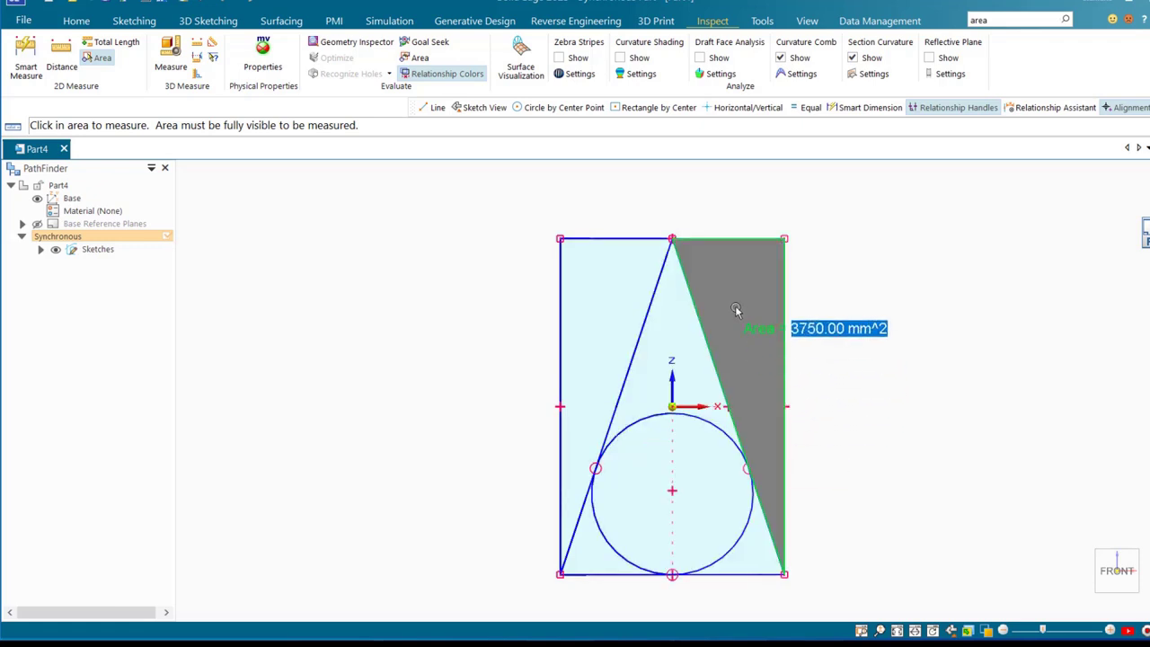
left_click(608, 293, "ctrl")
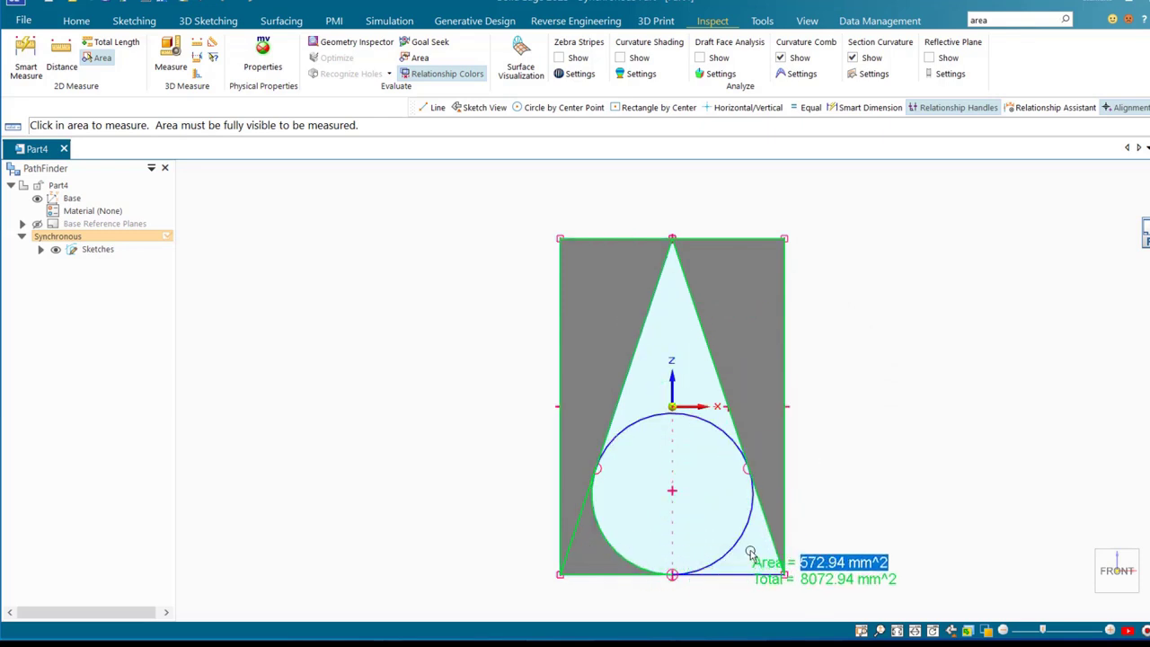
key("Escape")
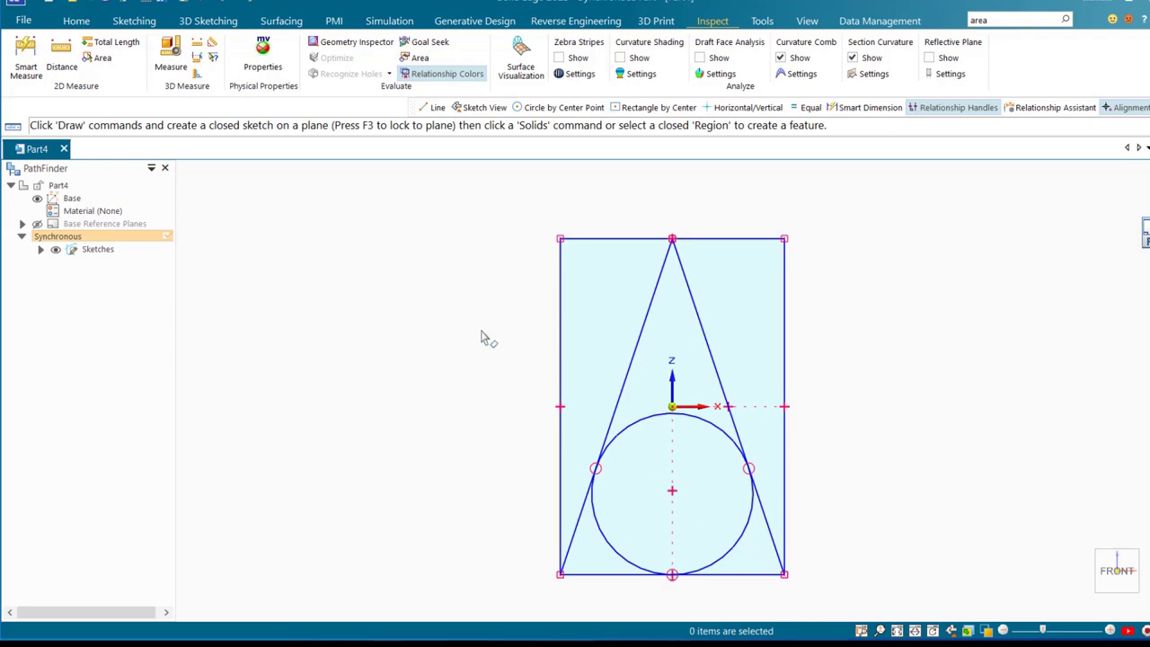
Measure the combined area of only the two outer triangles on either side of the slanted lines.
left_click(102, 61)
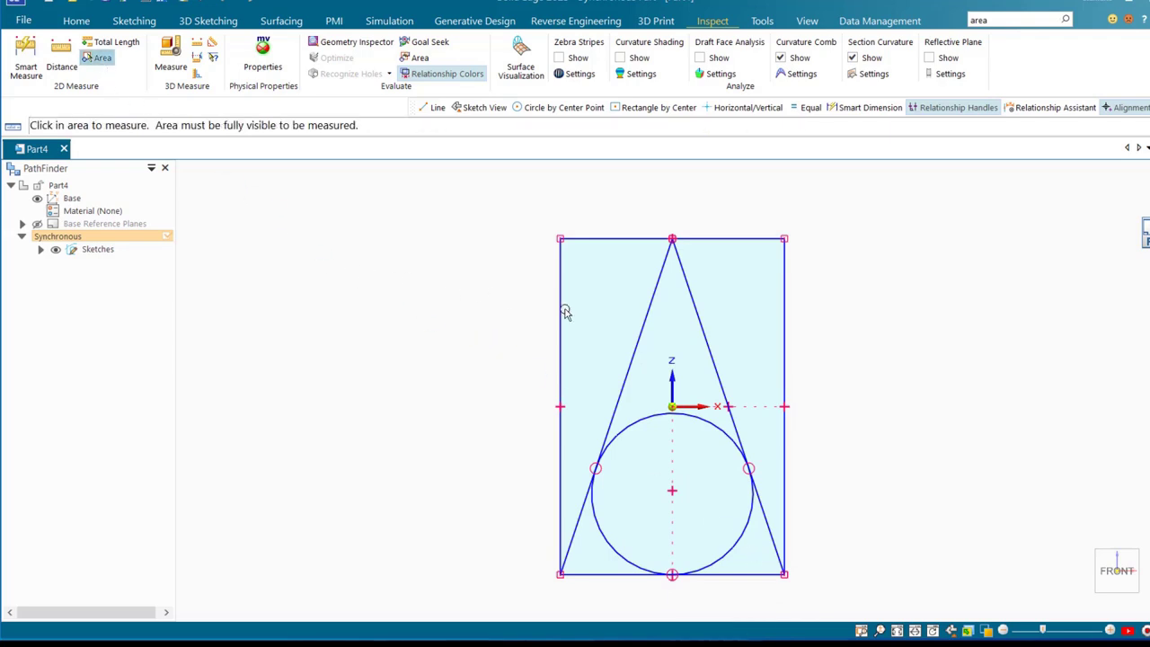
left_click(604, 322)
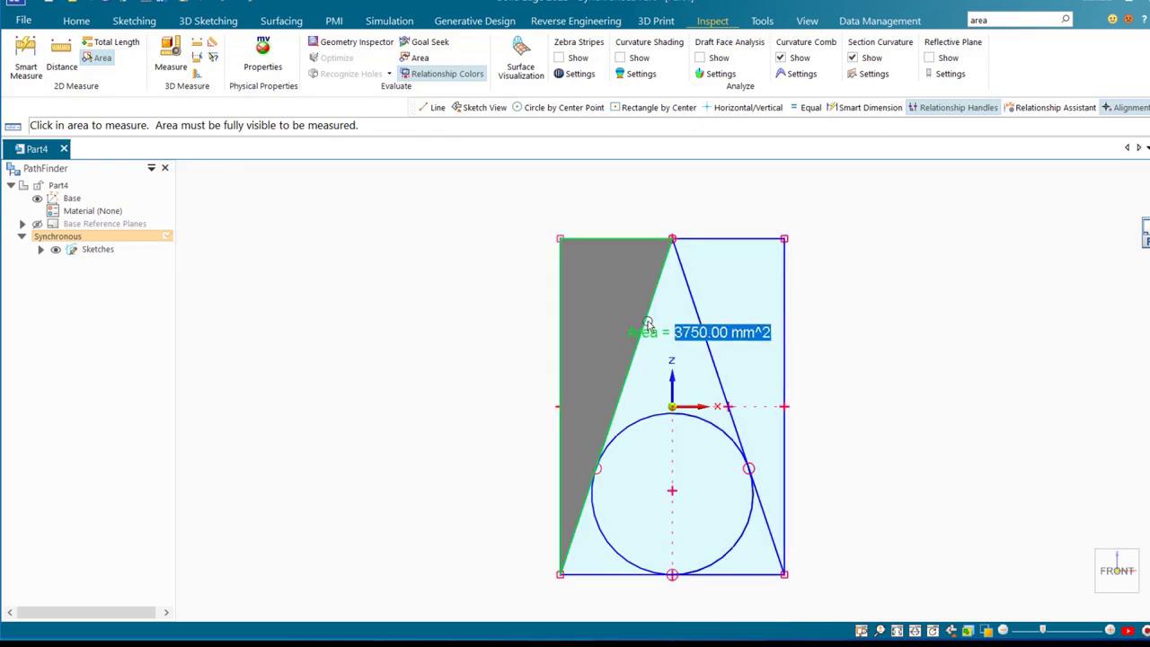
left_click(716, 321)
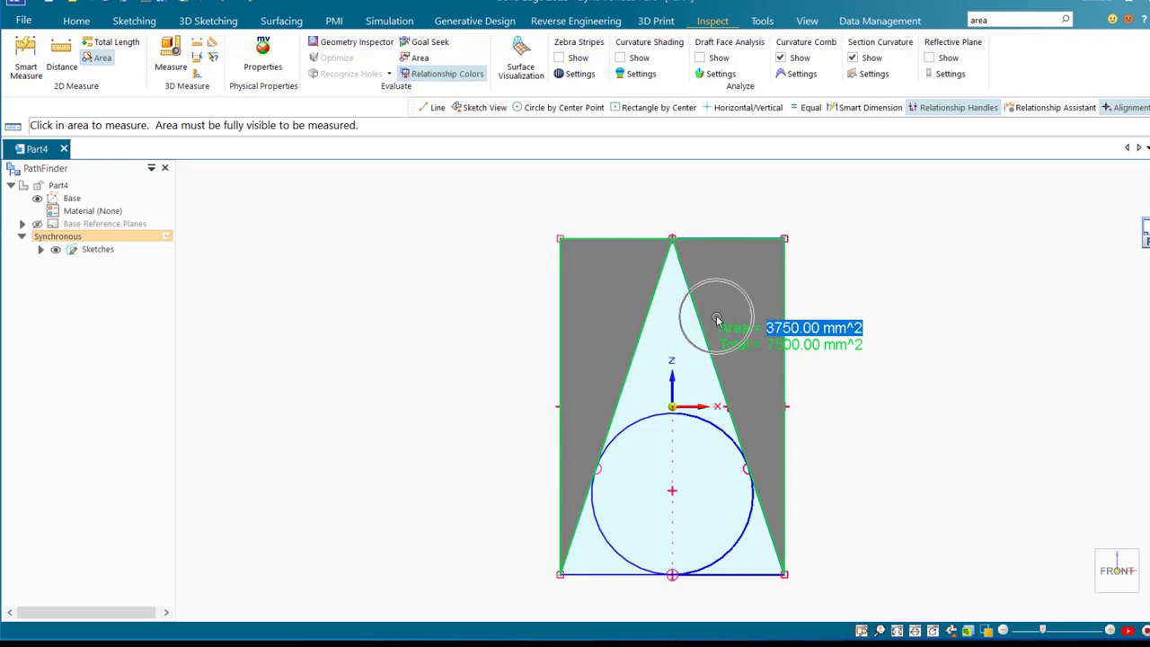
key("Escape")
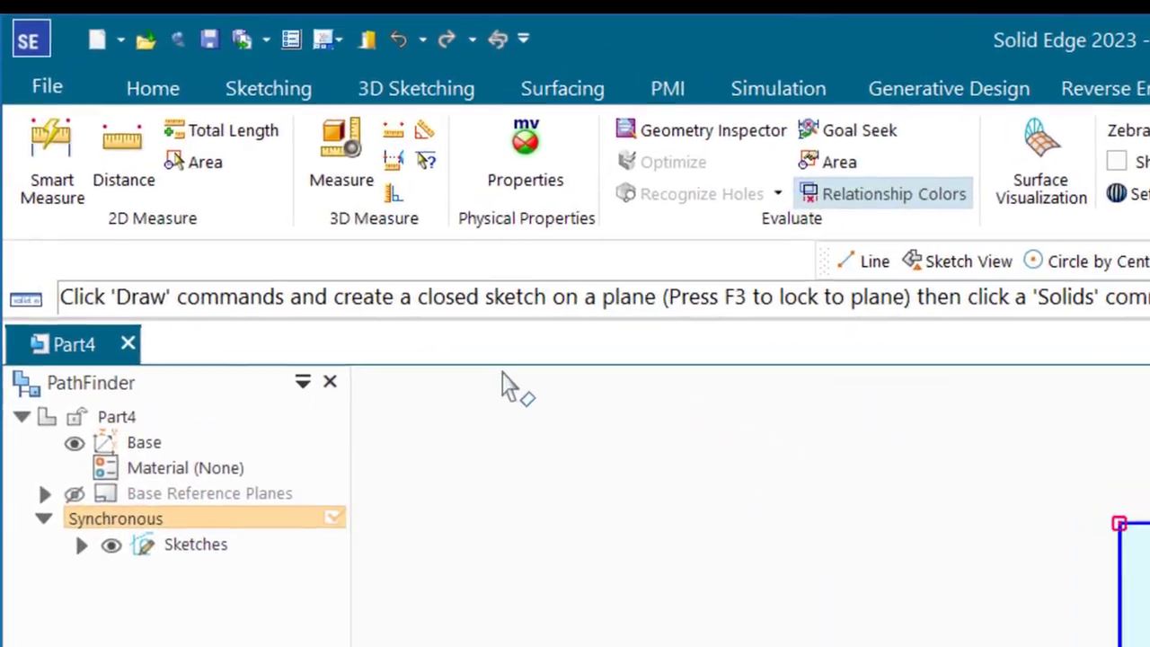
Measure the total length of the two slanted lines as a chain, and clear the selection.
left_click(241, 135)
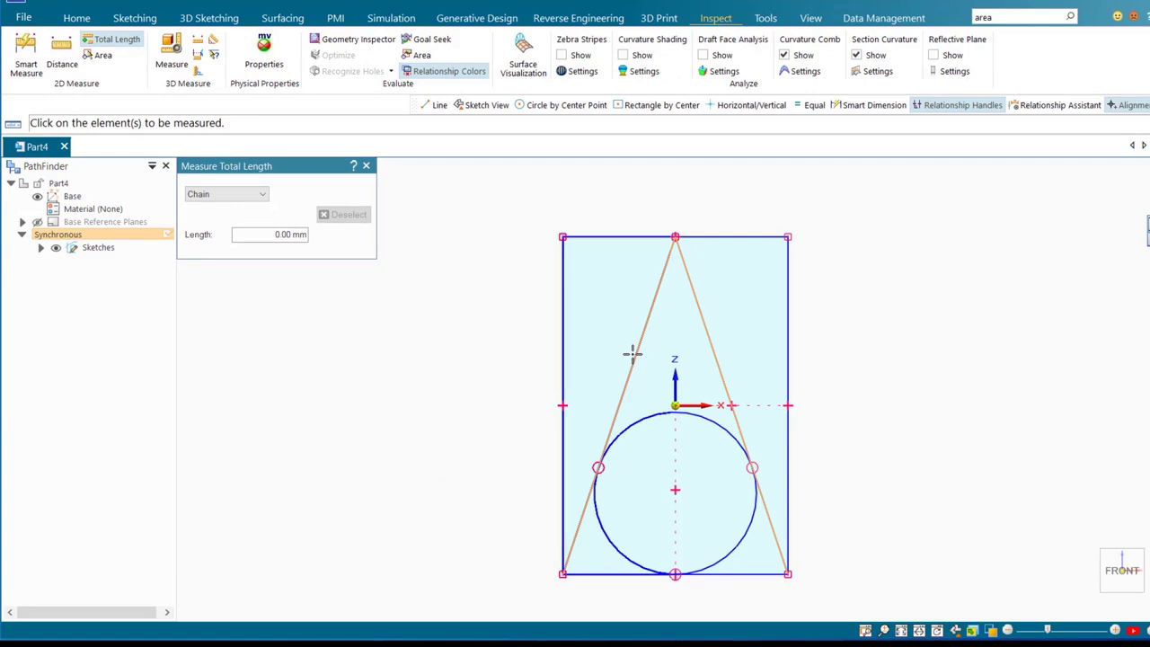
left_click(632, 353)
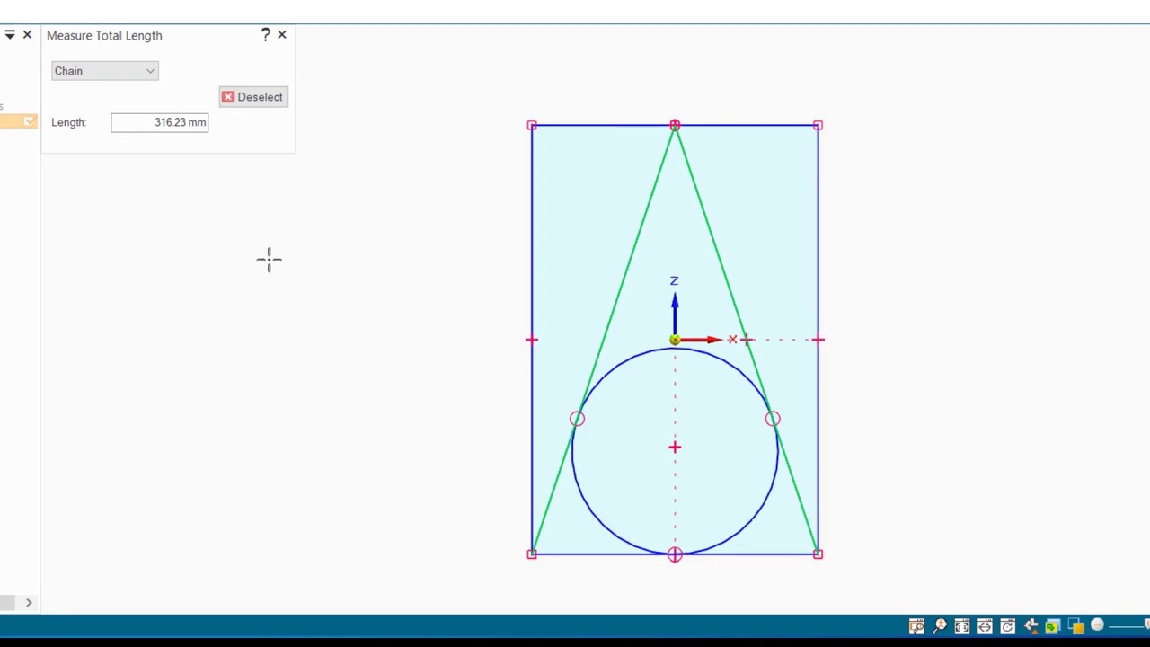
left_click(253, 96)
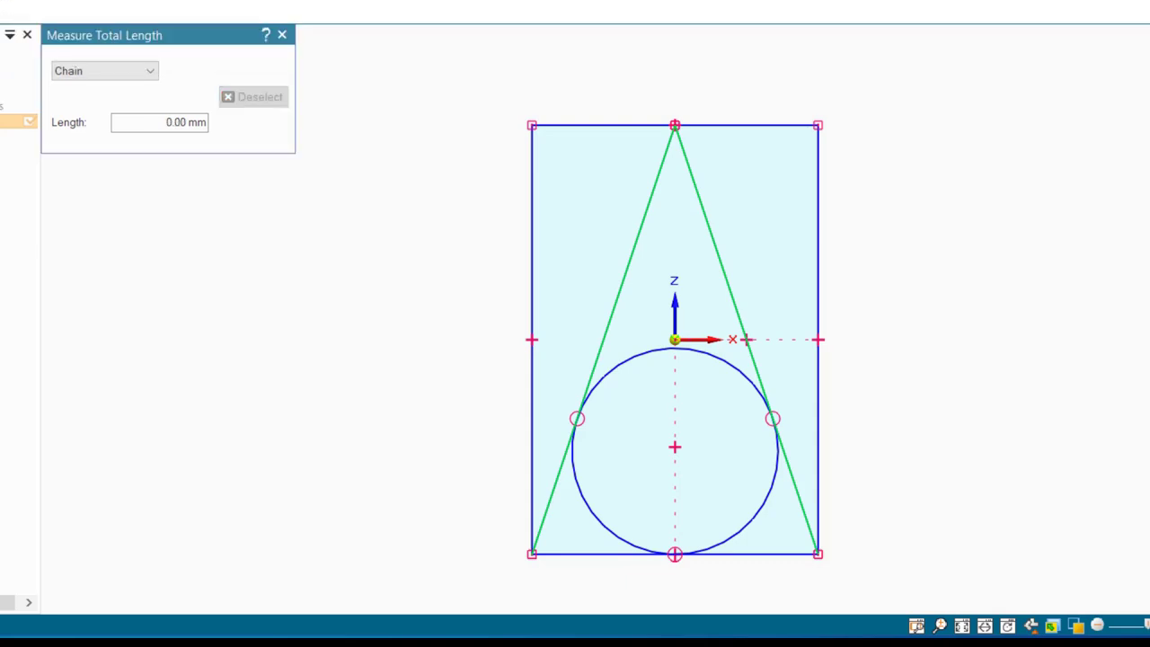
Measure the length of the rectangle's bottom edge and the rectangle's full perimeter, and clear the measured elements.
left_click(592, 557)
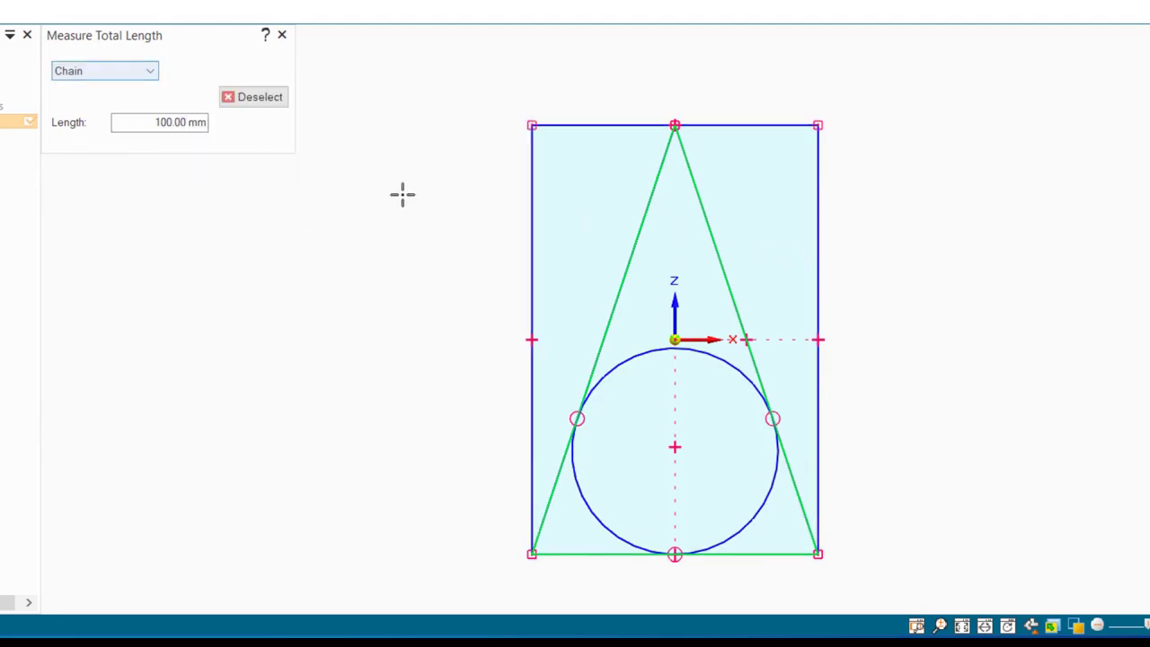
left_click(814, 250)
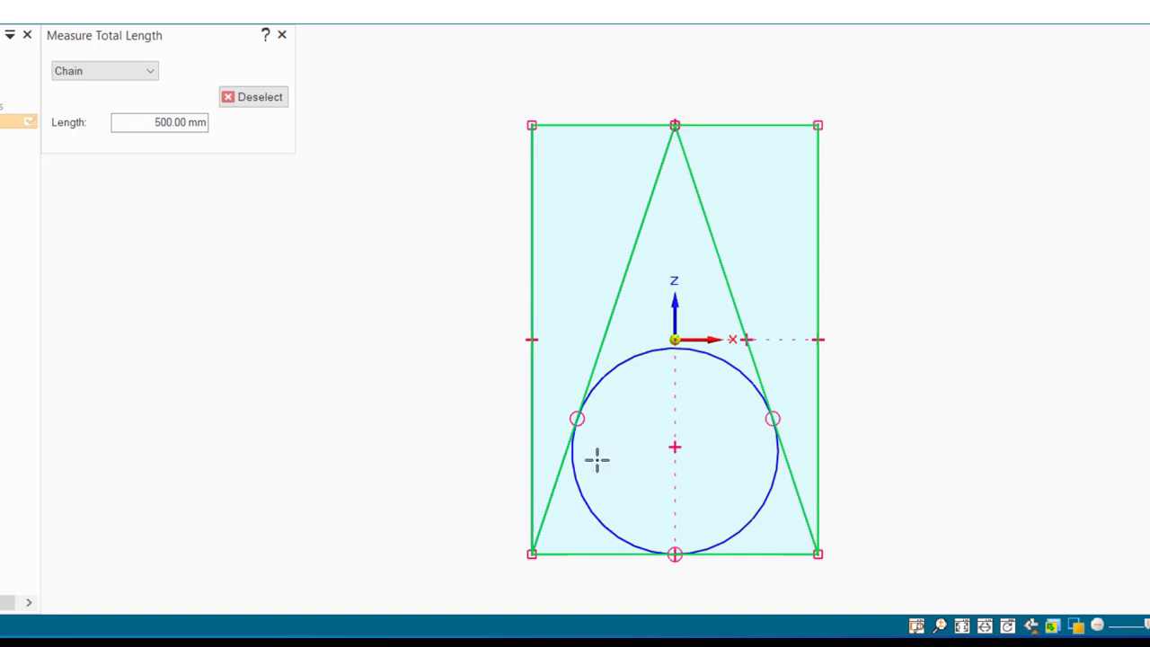
key("ctrl")
key("ctrl")
left_click(88, 10)
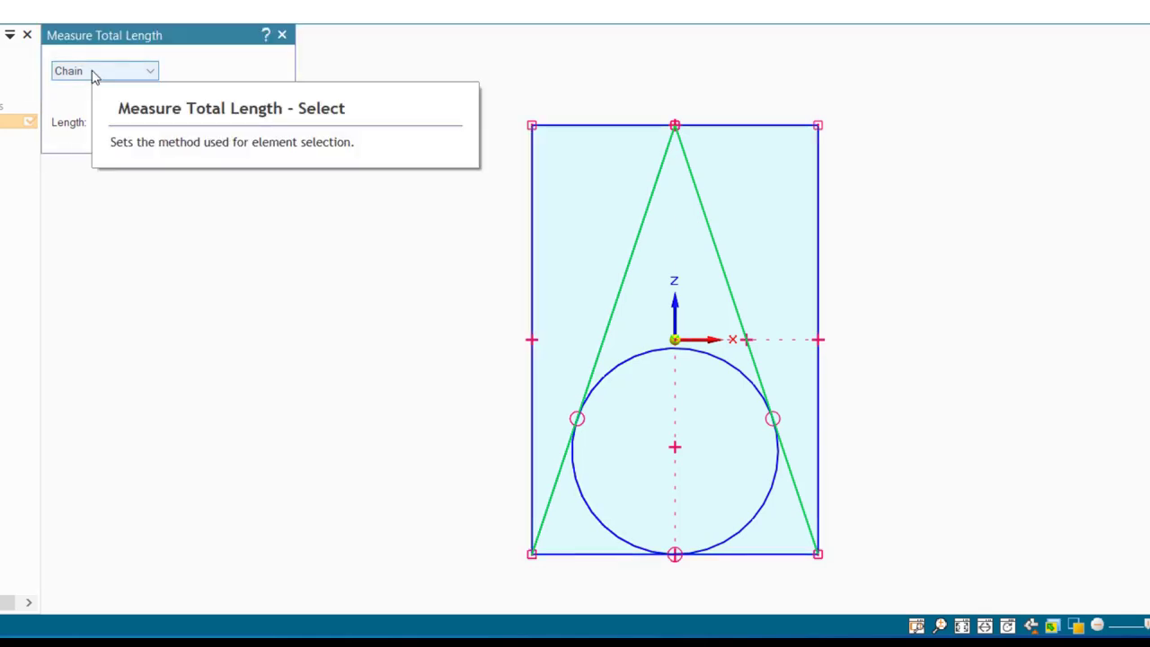
Switch the total length measurement to Single selection and measure the rectangle's right edge.
left_click(146, 71)
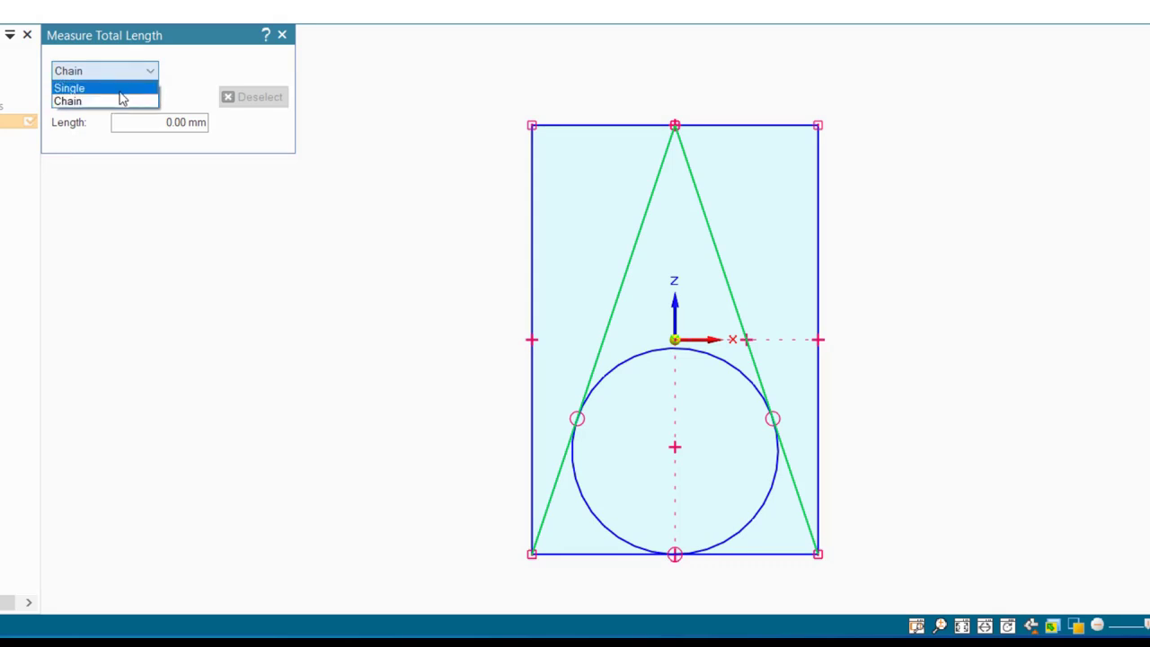
left_click(104, 90)
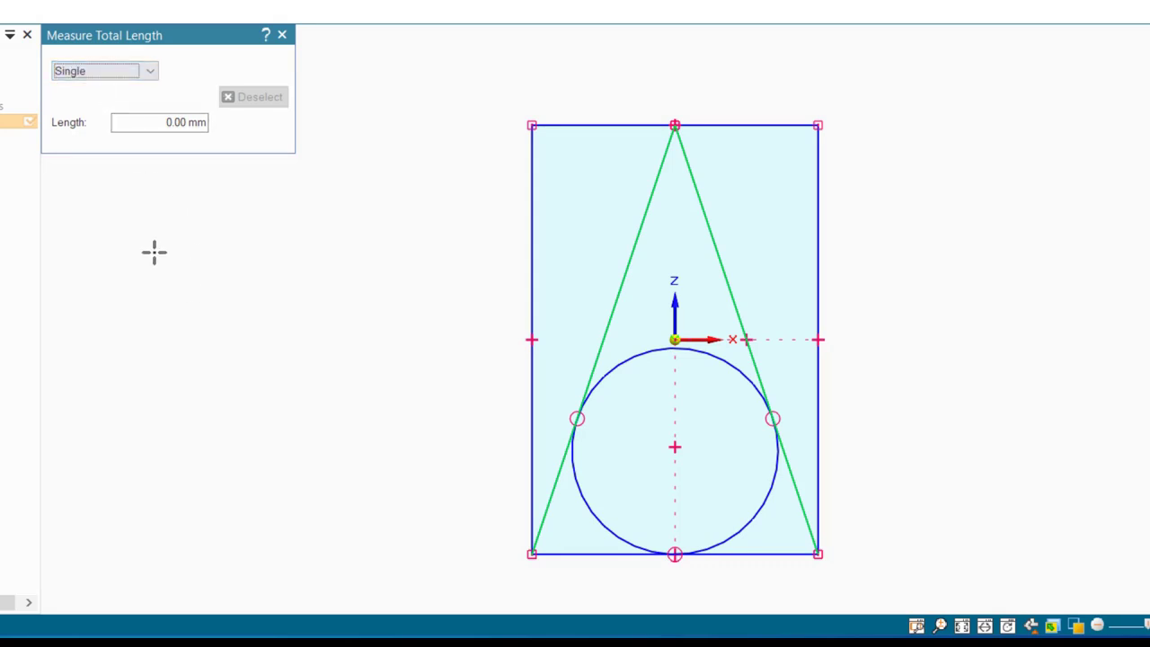
left_click(818, 213)
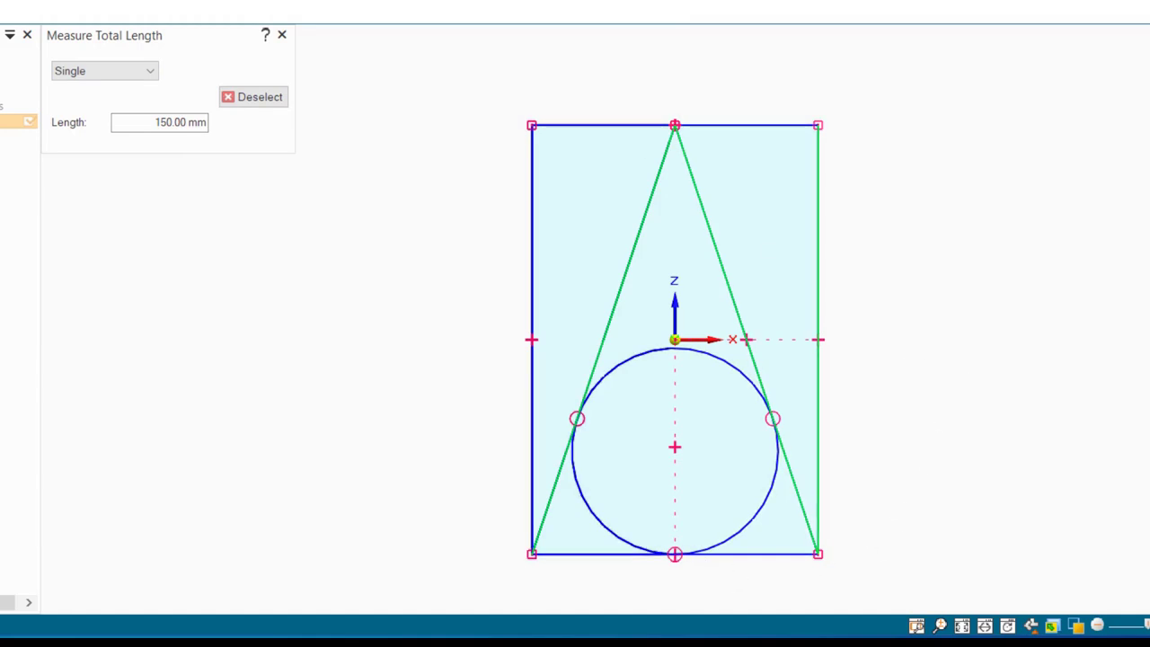
Add Smart Dimensions for the rectangle's height on its right edge and its width below the bottom edge.
left_click(499, 1)
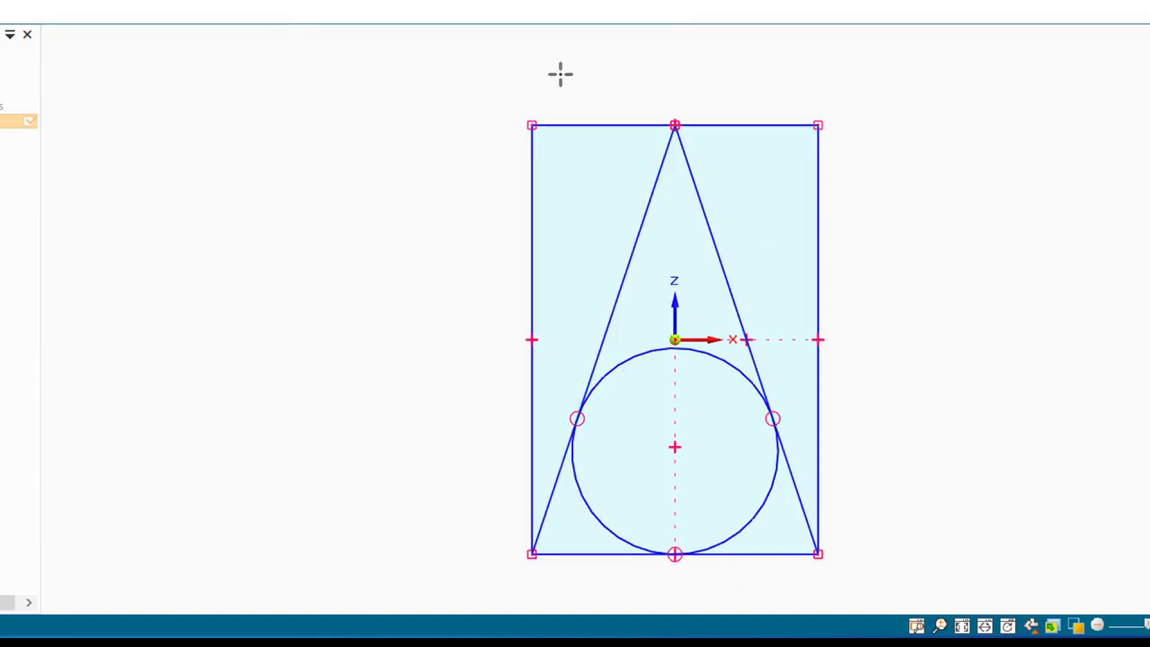
left_click(819, 230)
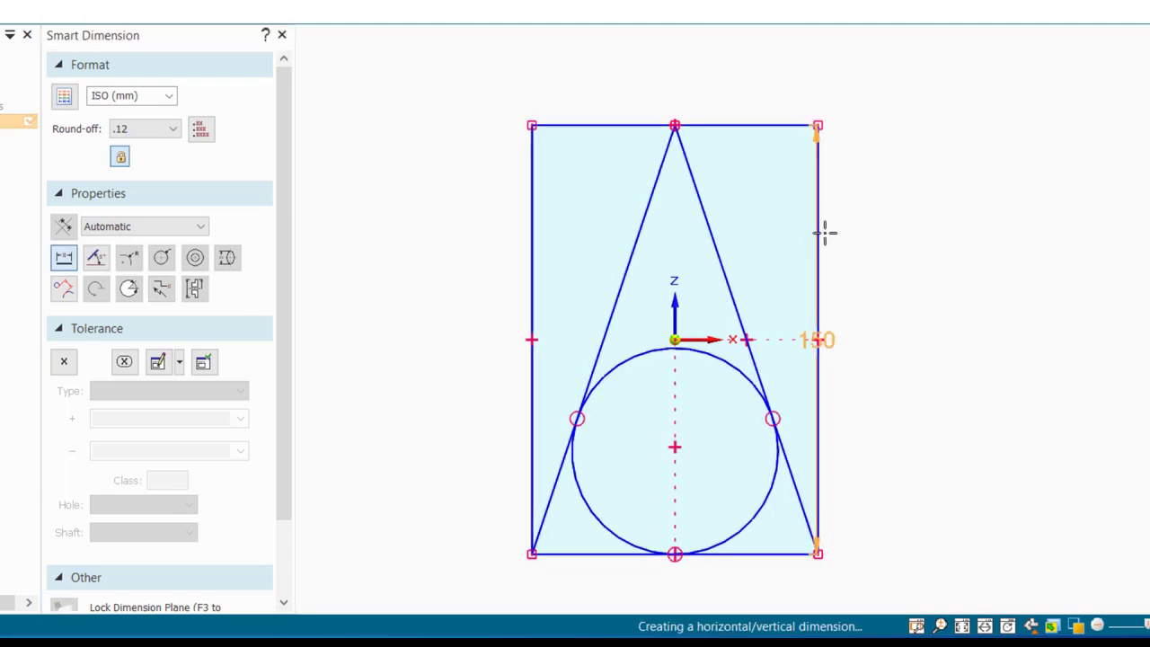
left_click(880, 243)
left_click(775, 554)
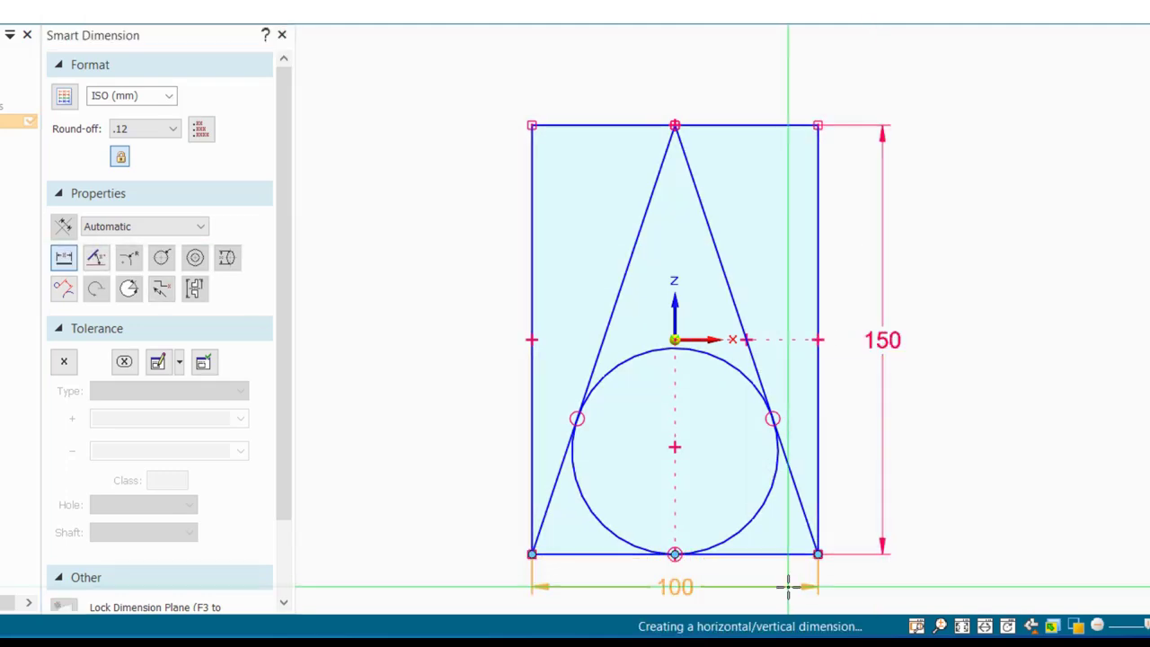
left_click(674, 586)
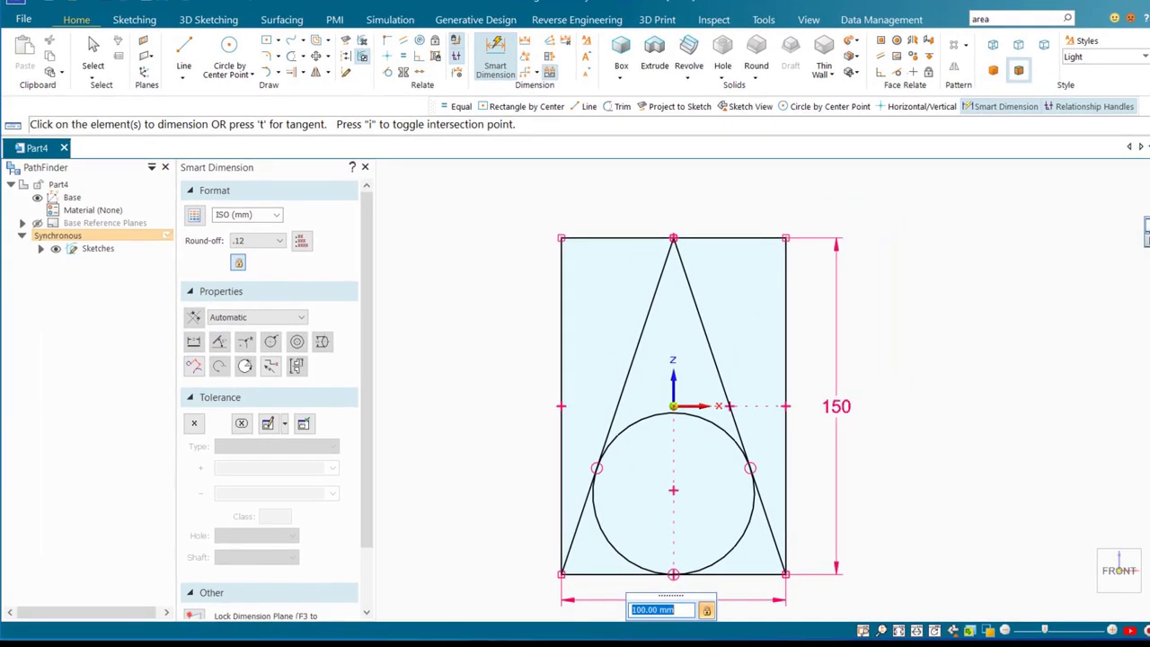
key("Return")
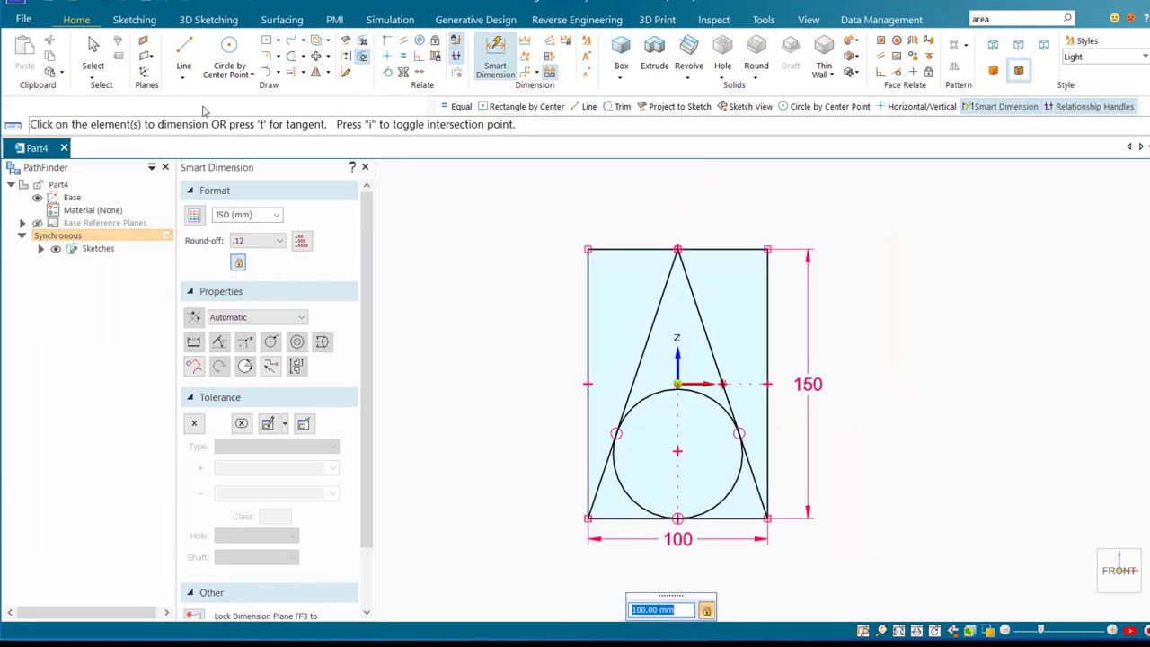
left_click(92, 54)
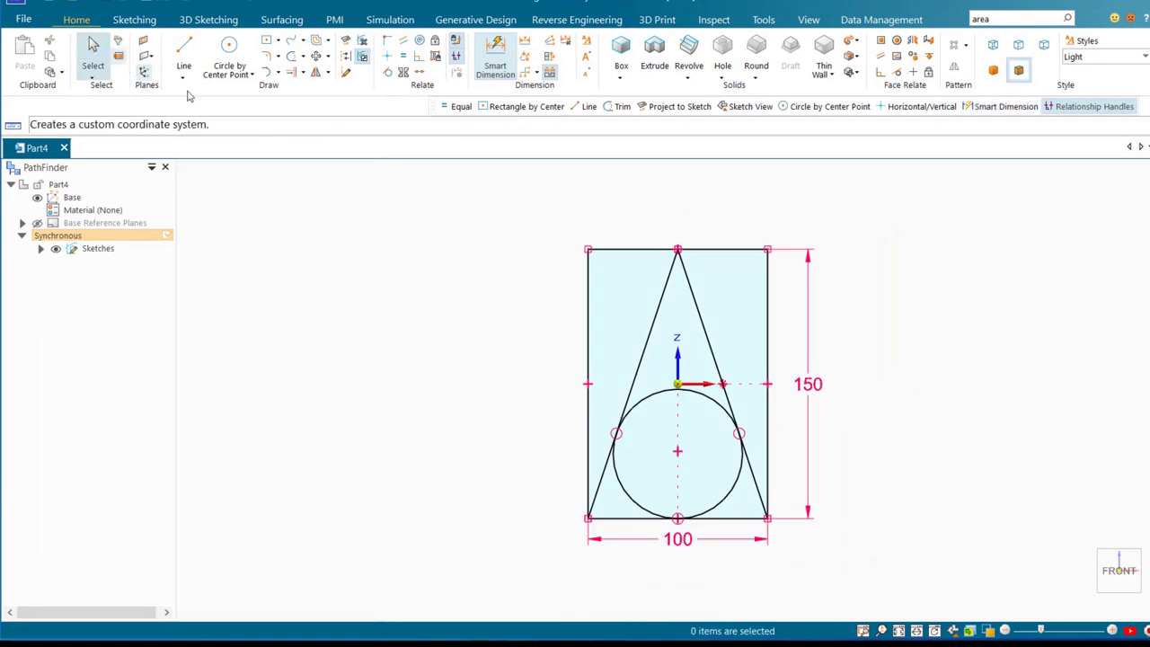
Draw a small separate rectangle by center, beside the upper part of the dimensioned rectangle.
left_click(266, 39)
left_click(902, 254)
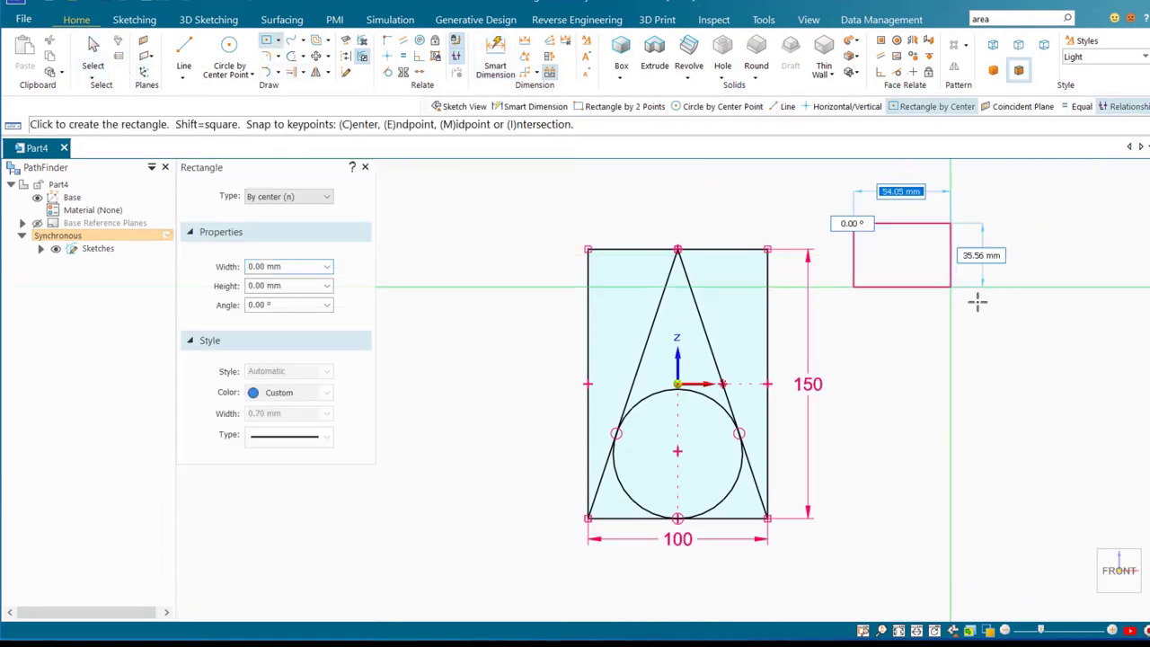
left_click(937, 295)
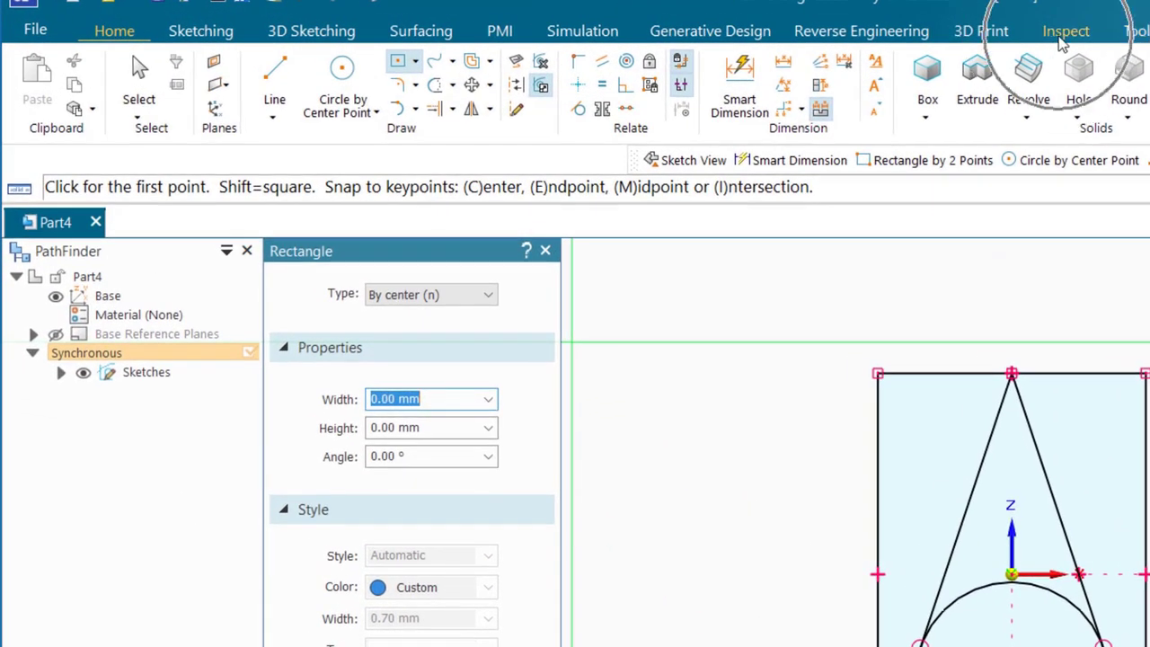
left_click(1065, 31)
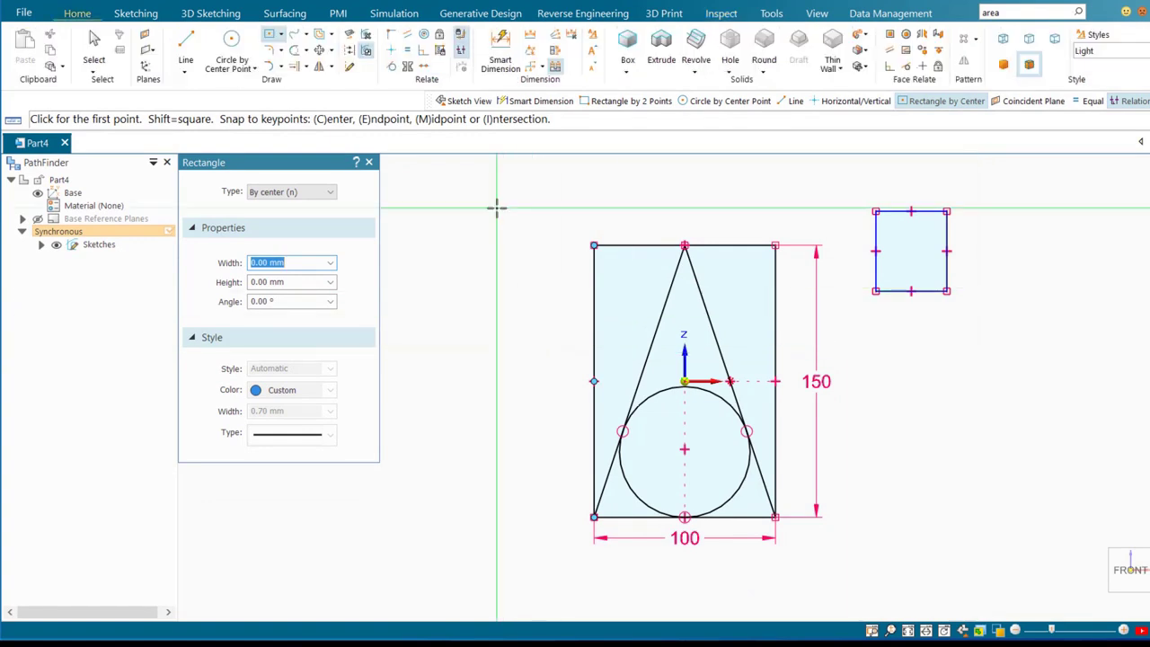
left_click(191, 46)
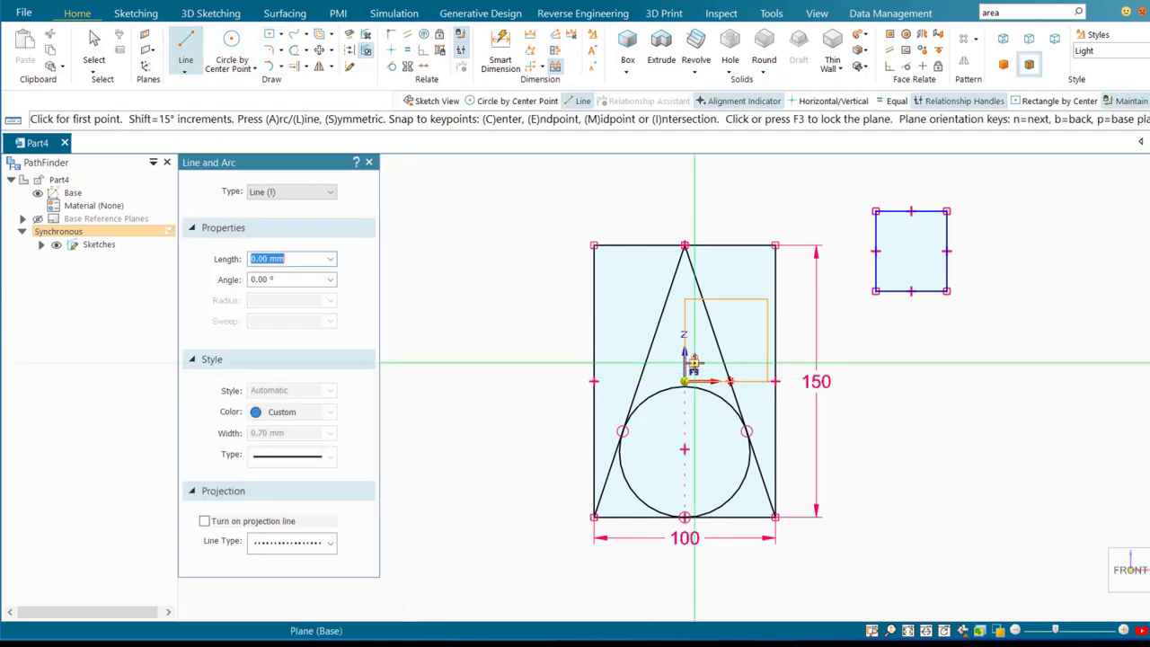
left_click(87, 50)
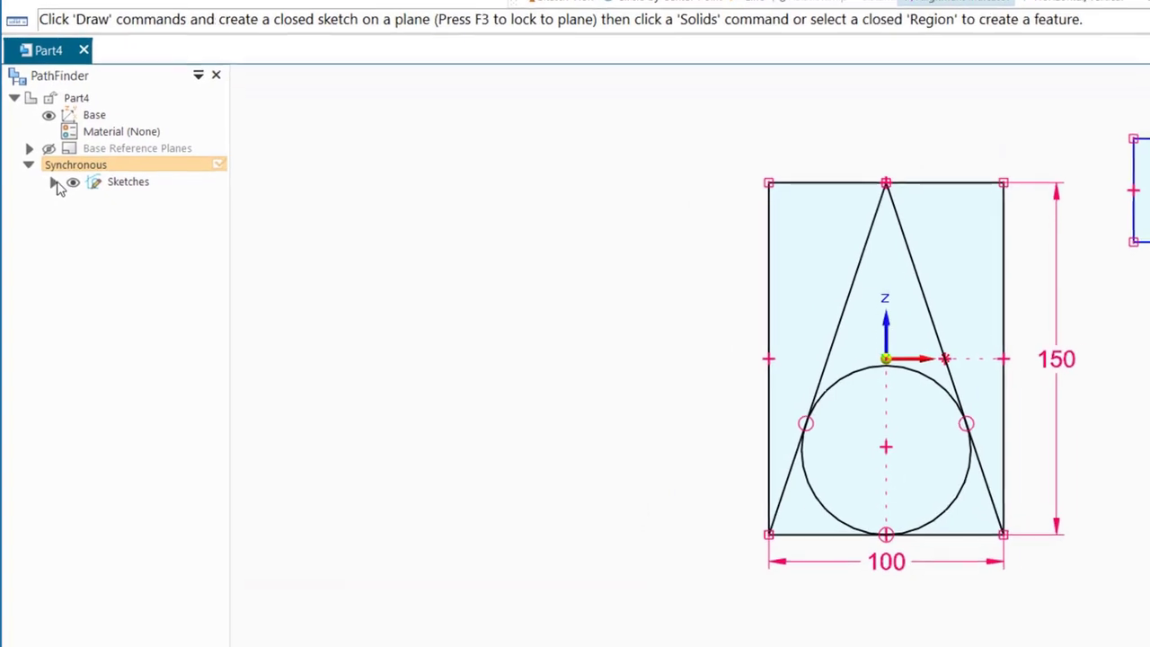
Expand the Sketches collection and lock the sketch plane of Sketch 1.
left_click(54, 179)
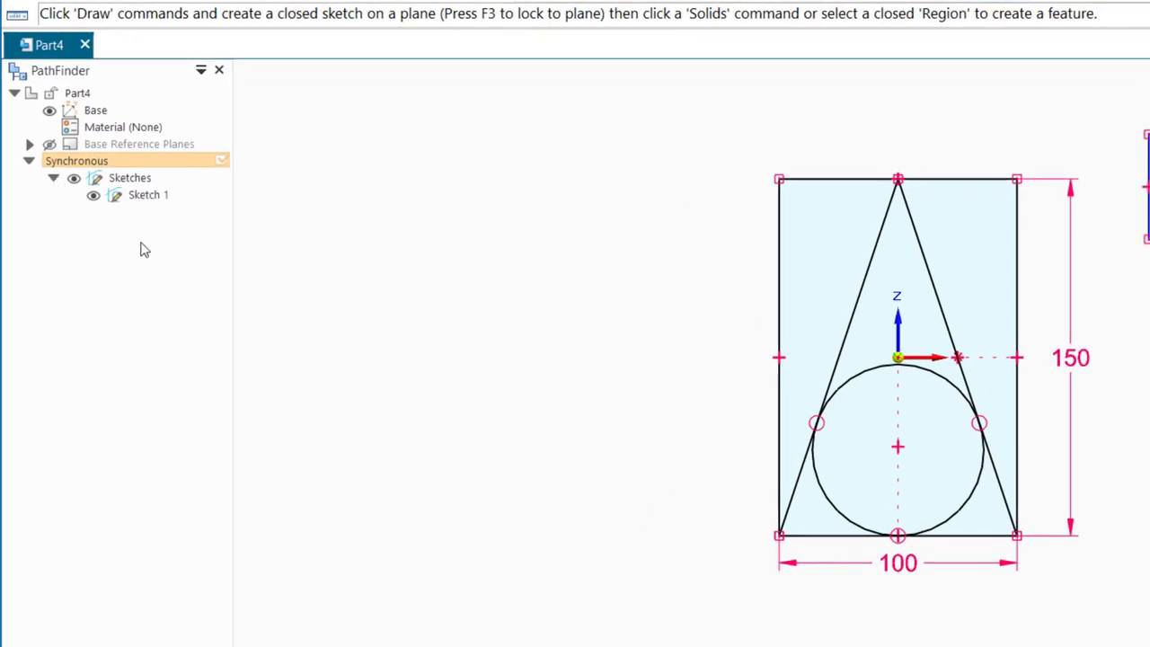
left_click(147, 196)
key("ctrl")
key("ctrl")
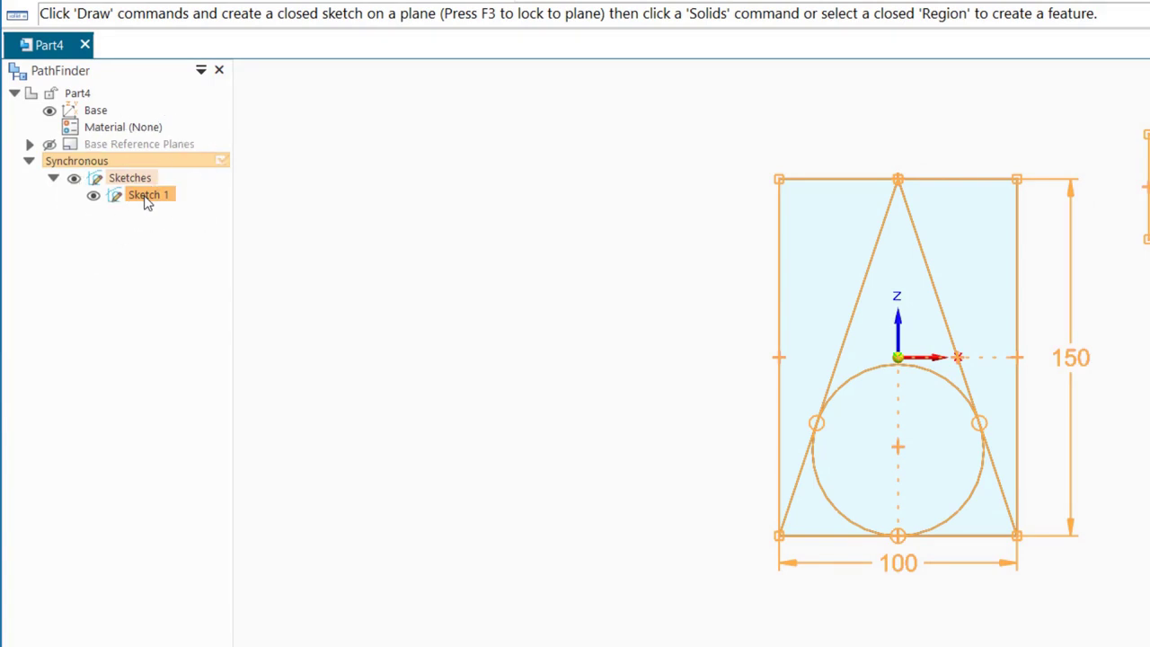
right_click(146, 200)
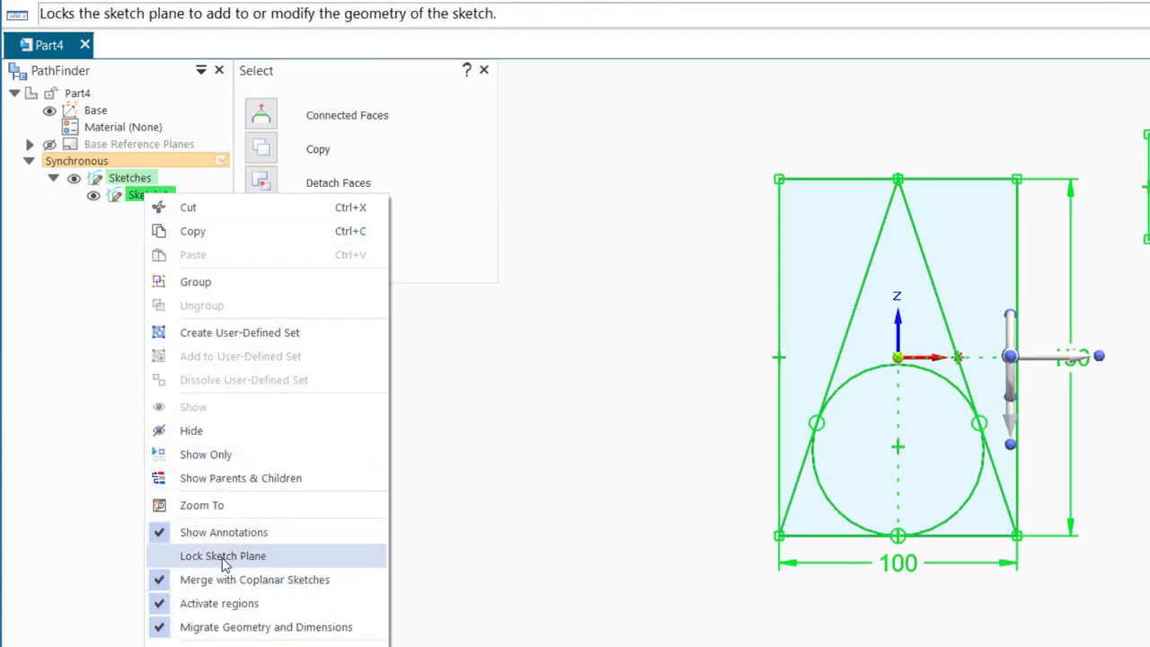
left_click(276, 556)
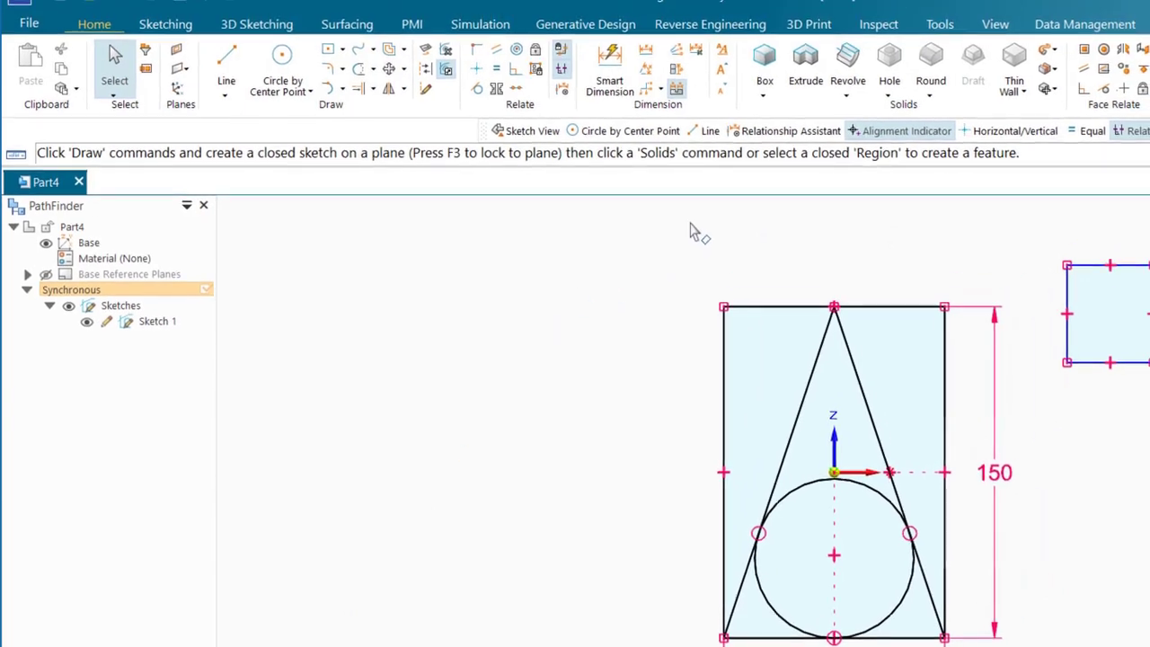
Measure the 2D area of the small separate rectangle with Measure Area.
left_click(881, 26)
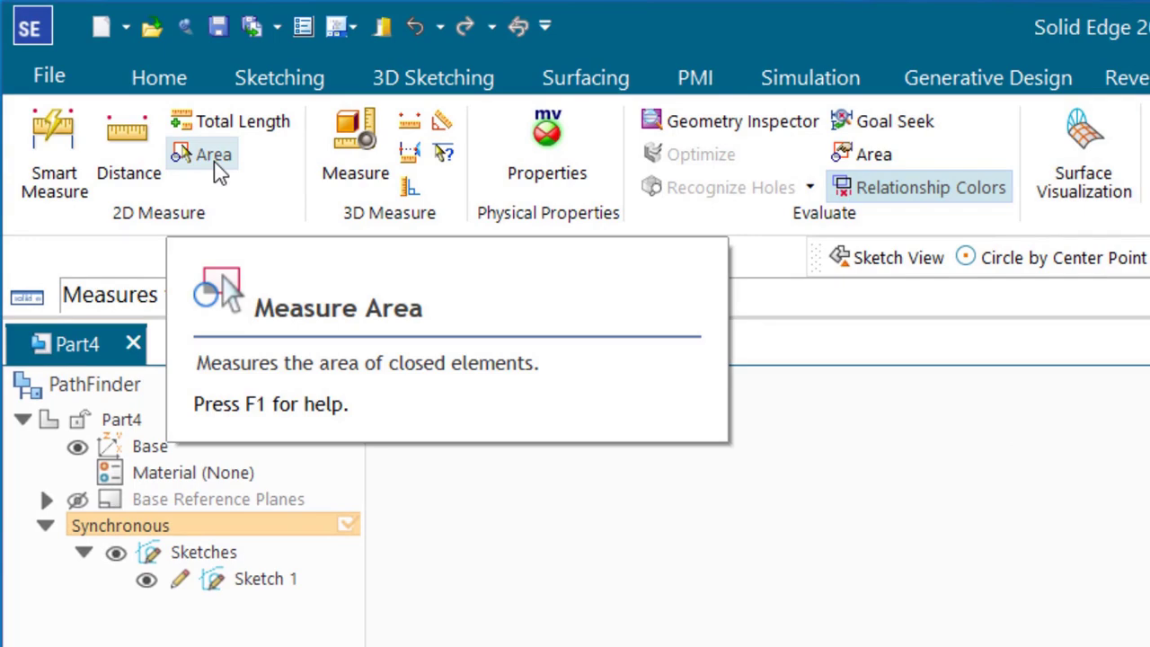
left_click(221, 171)
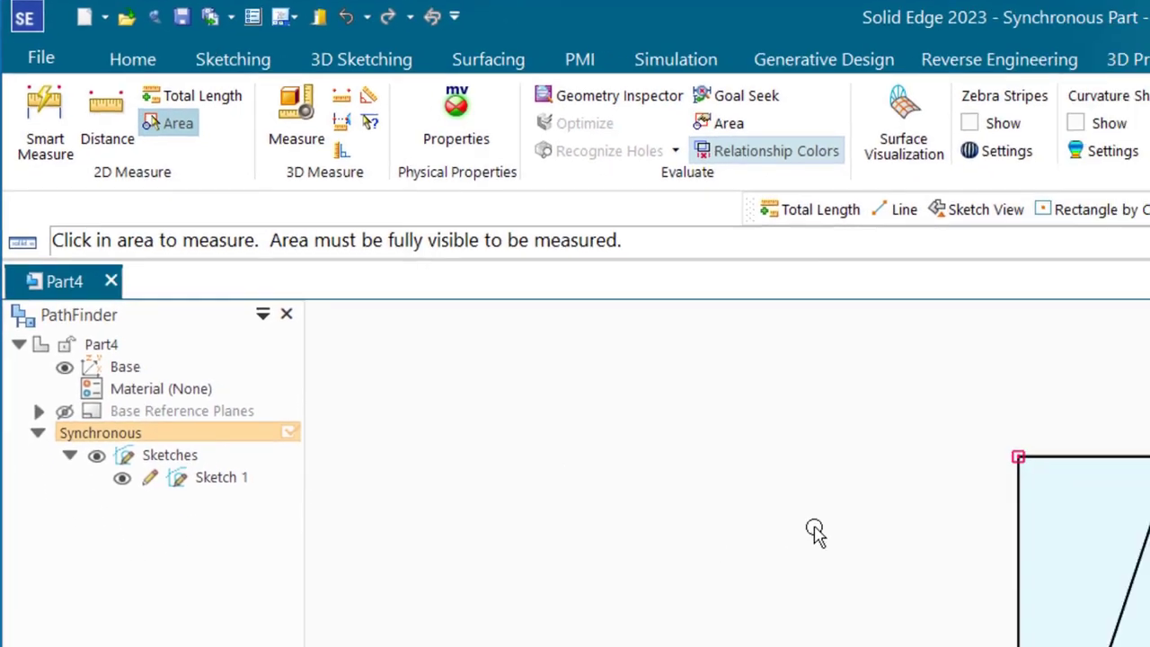
left_click(905, 258)
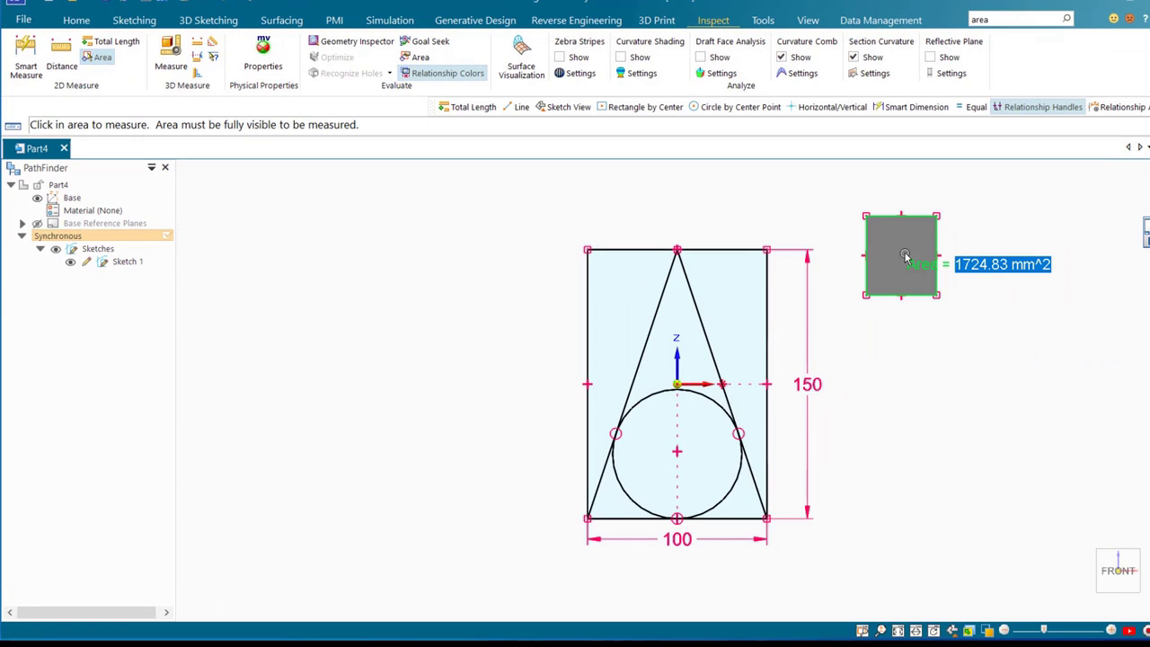